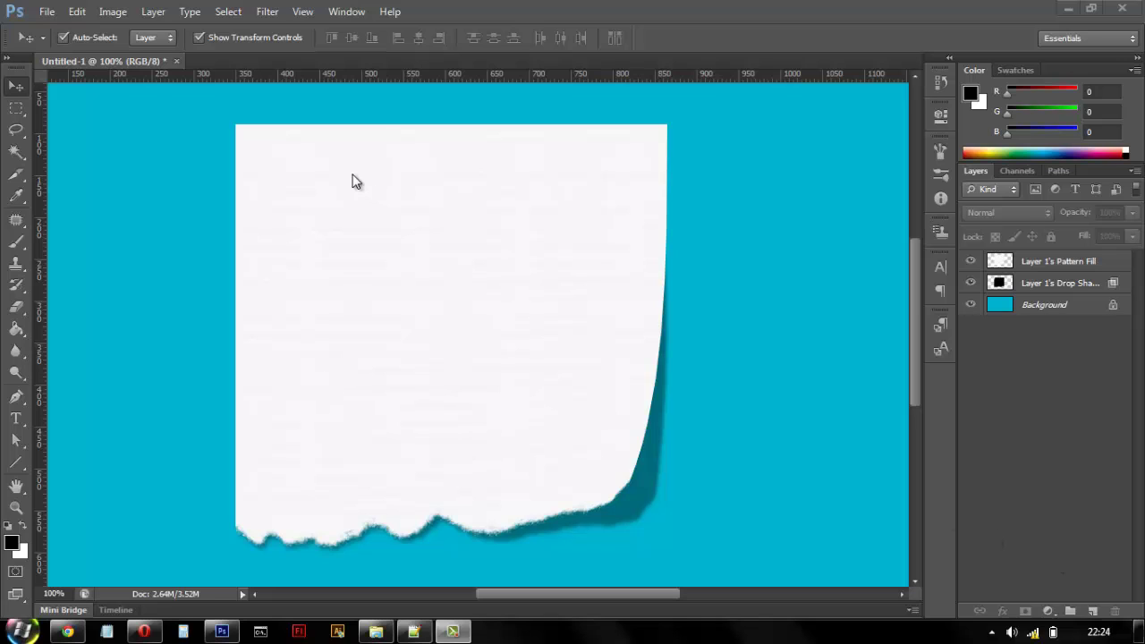
Create a new 1280×720 document
right_click(213, 61)
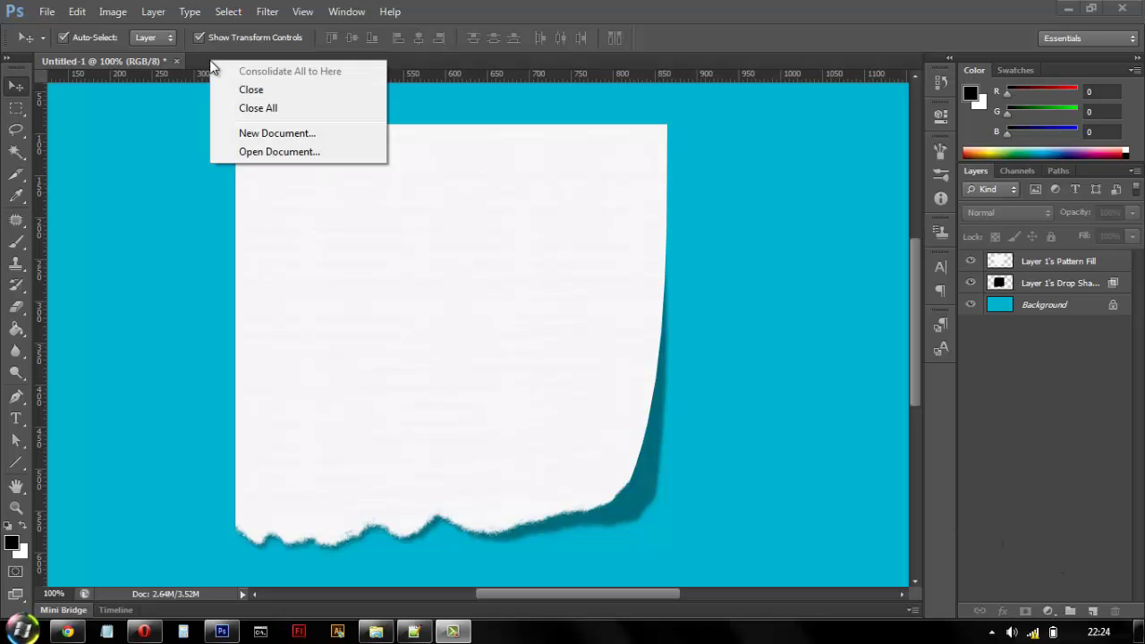
left_click(284, 132)
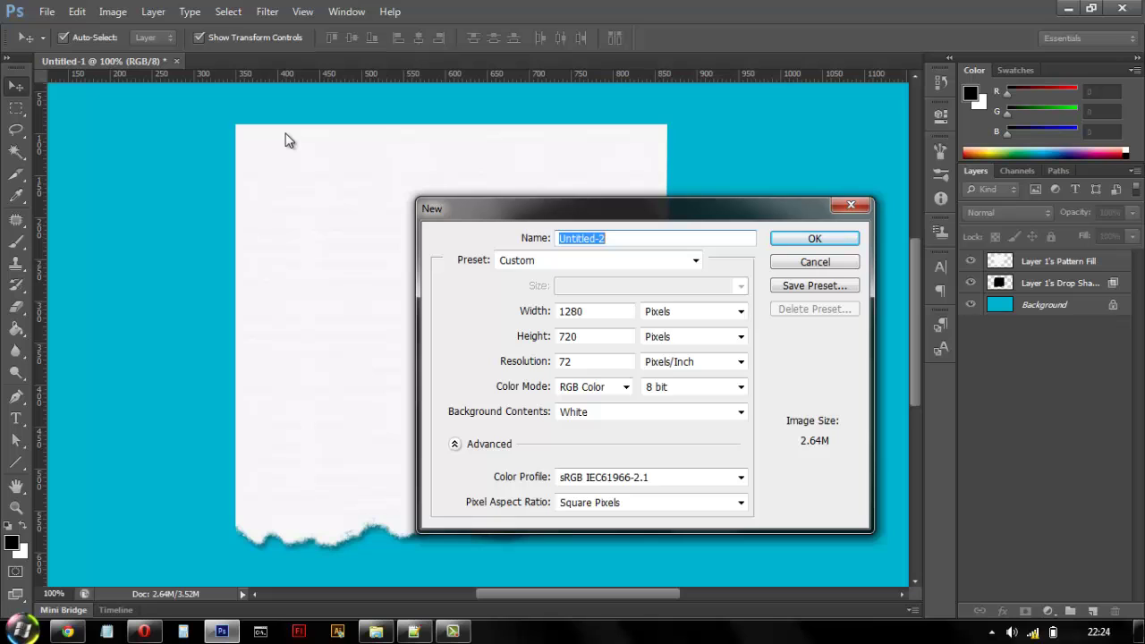
key("Return")
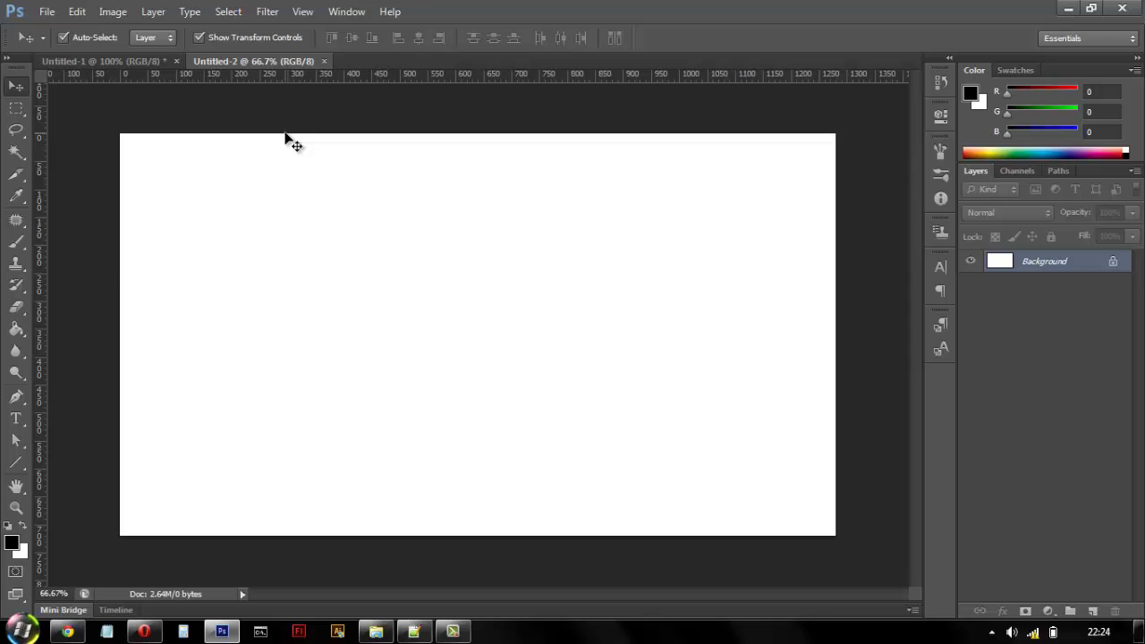
Fill the background with bright blue 00a7ff and add an empty Layer 1 above it
left_click(12, 544)
left_click(667, 395)
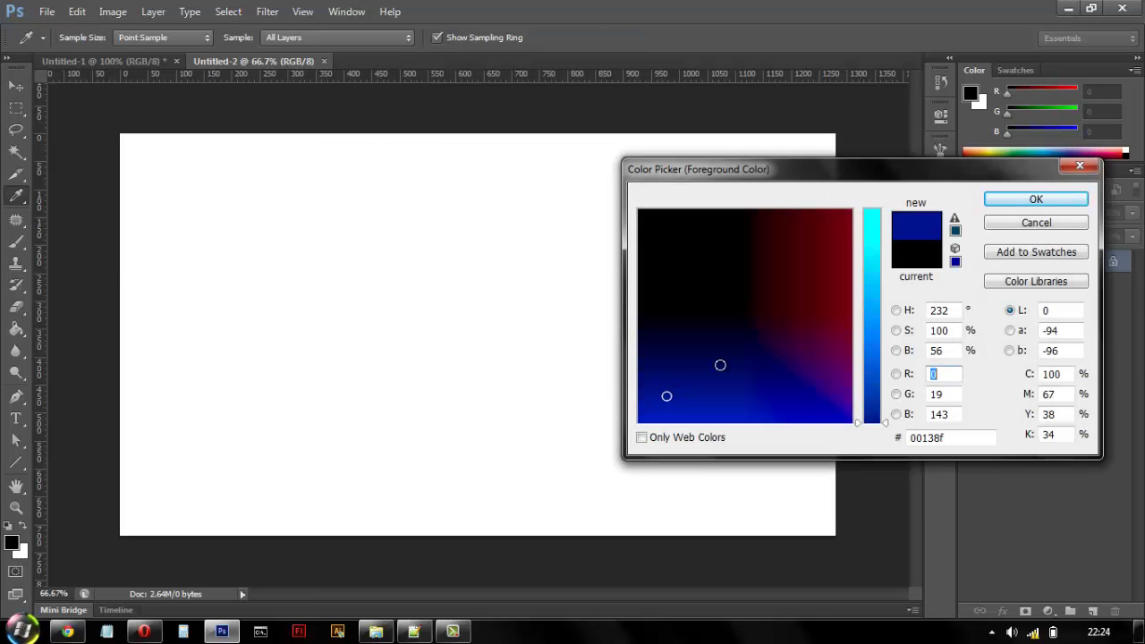
left_click(870, 318)
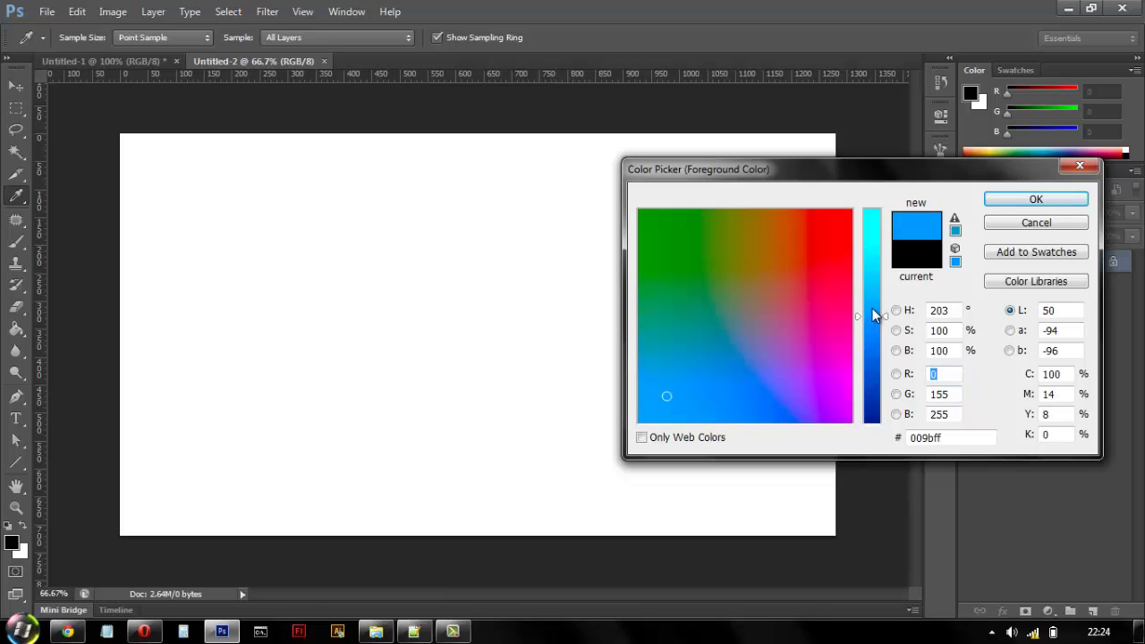
left_click(872, 307)
left_click(990, 196)
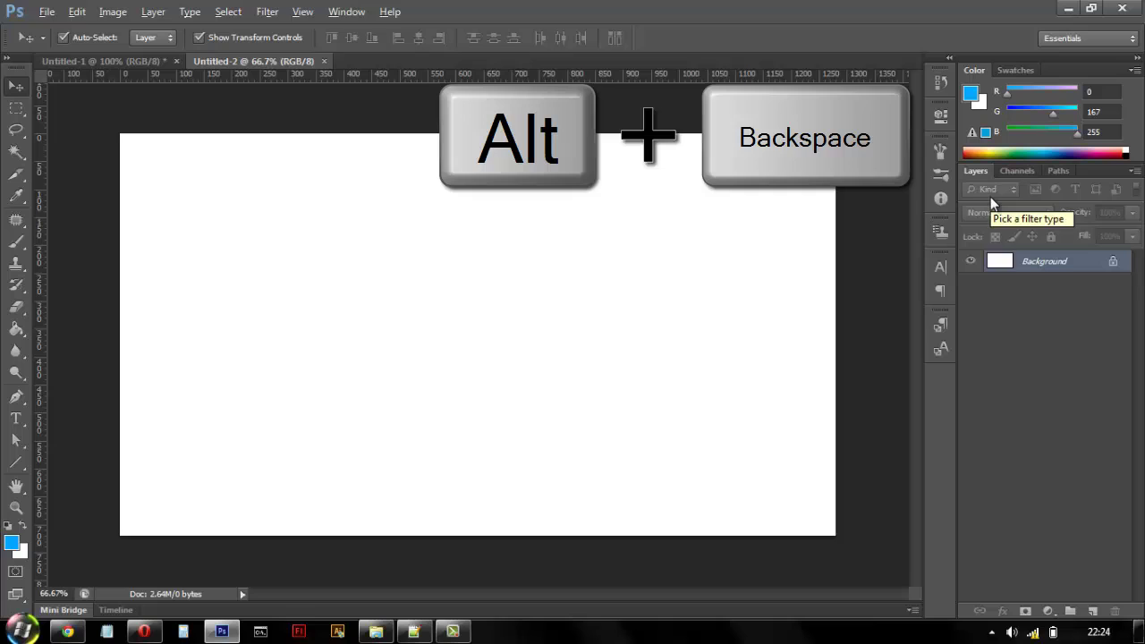
key("alt+BackSpace")
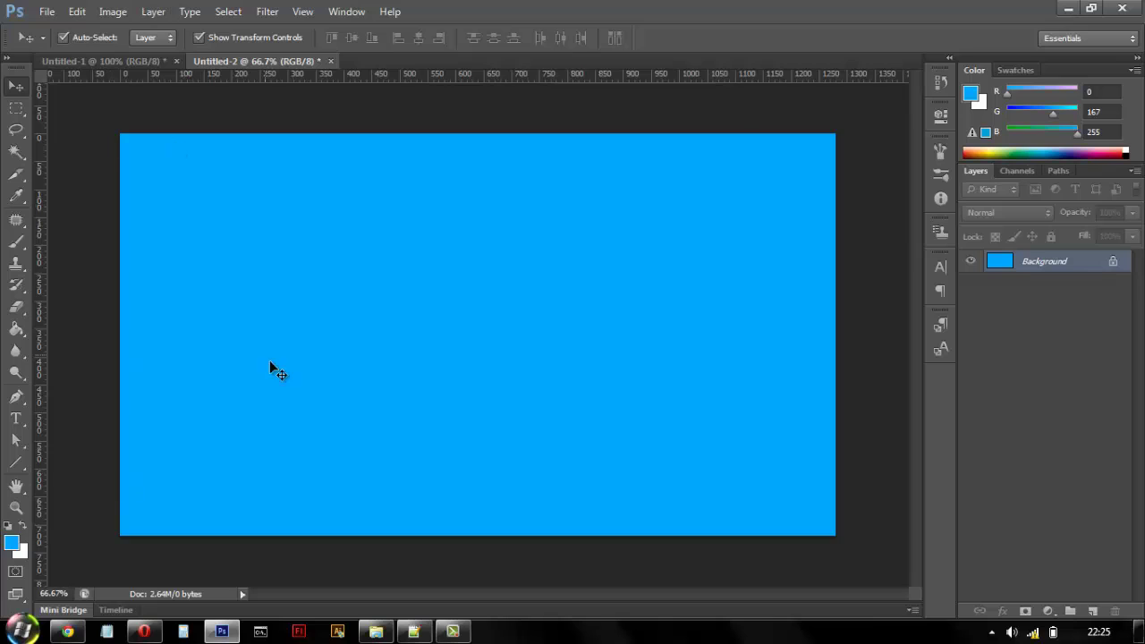
left_click(1091, 611)
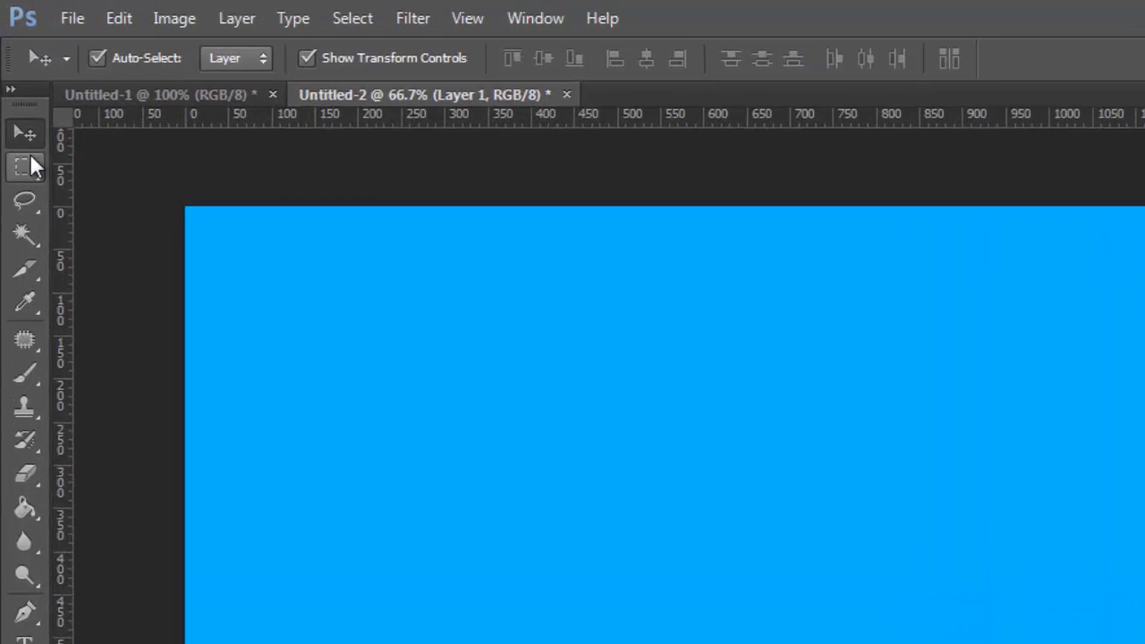
Select a tall rectangle for the paper sheet on Layer 1 and fill it with white
left_click(17, 107)
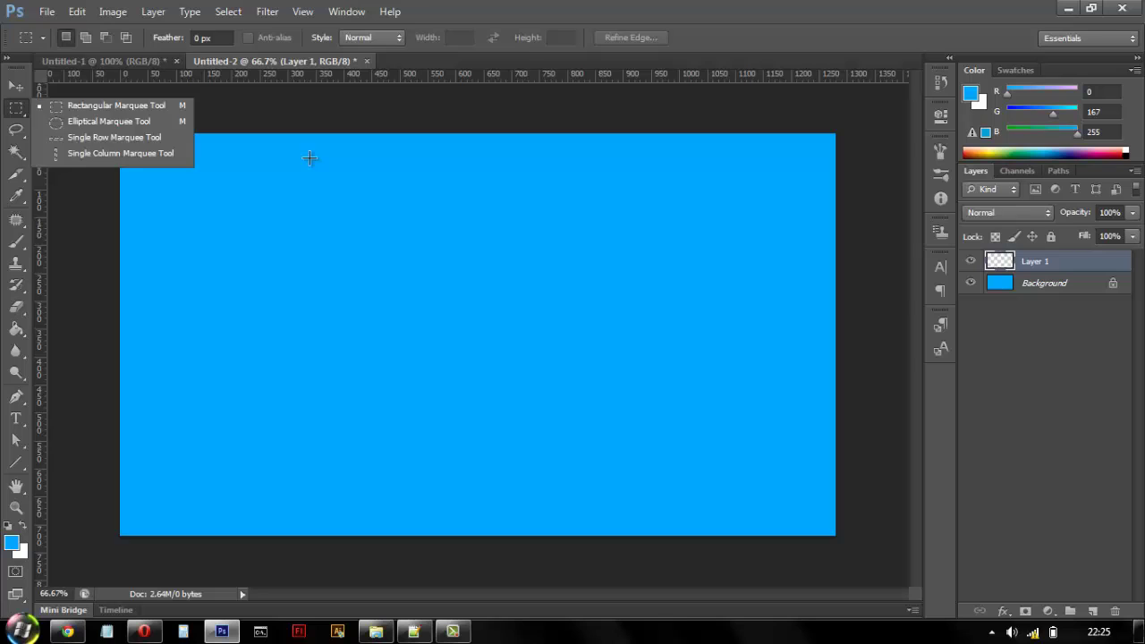
left_click_drag(669, 339, 1054, 643)
left_click_drag(486, 439, 624, 498)
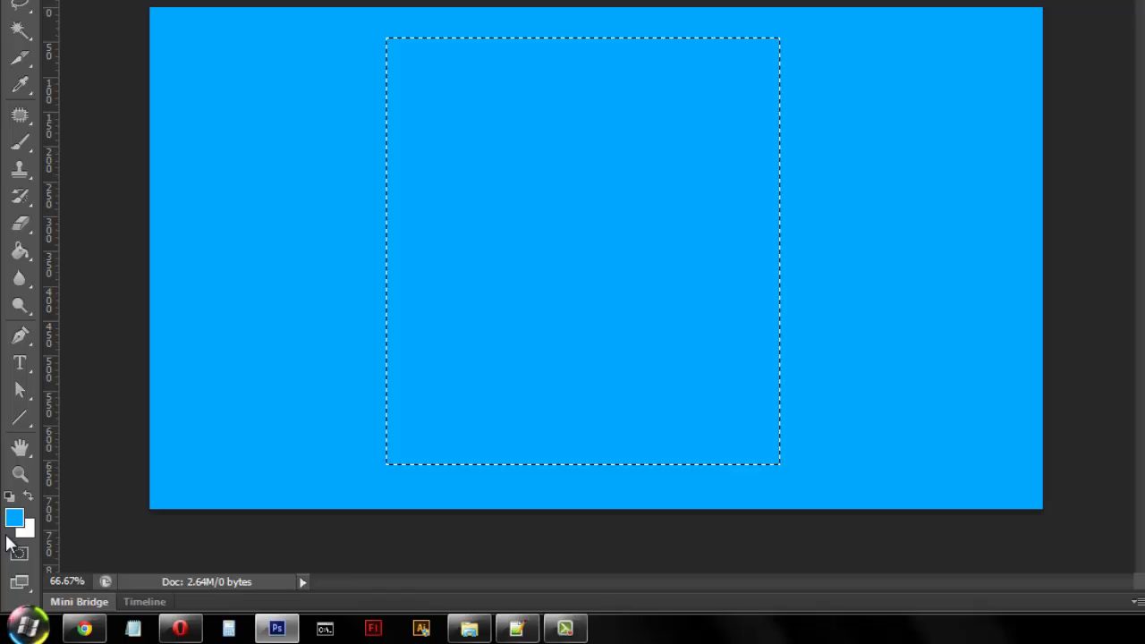
key("ctrl+BackSpace")
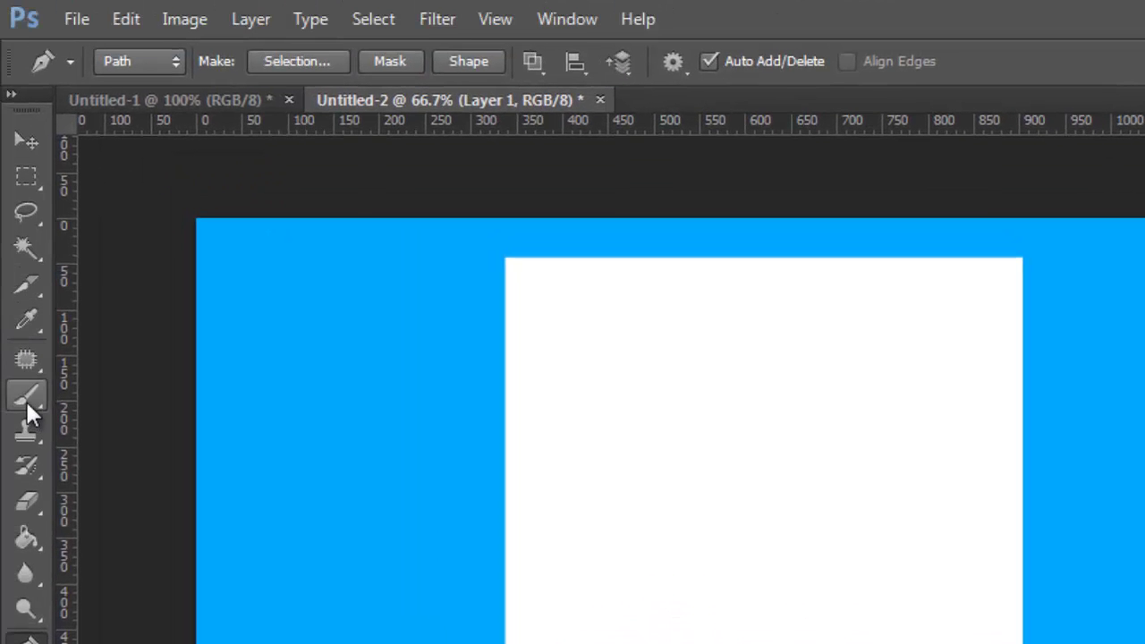
Choose the Brush Tool with the Spatter 24 px brush tip
left_click(28, 400)
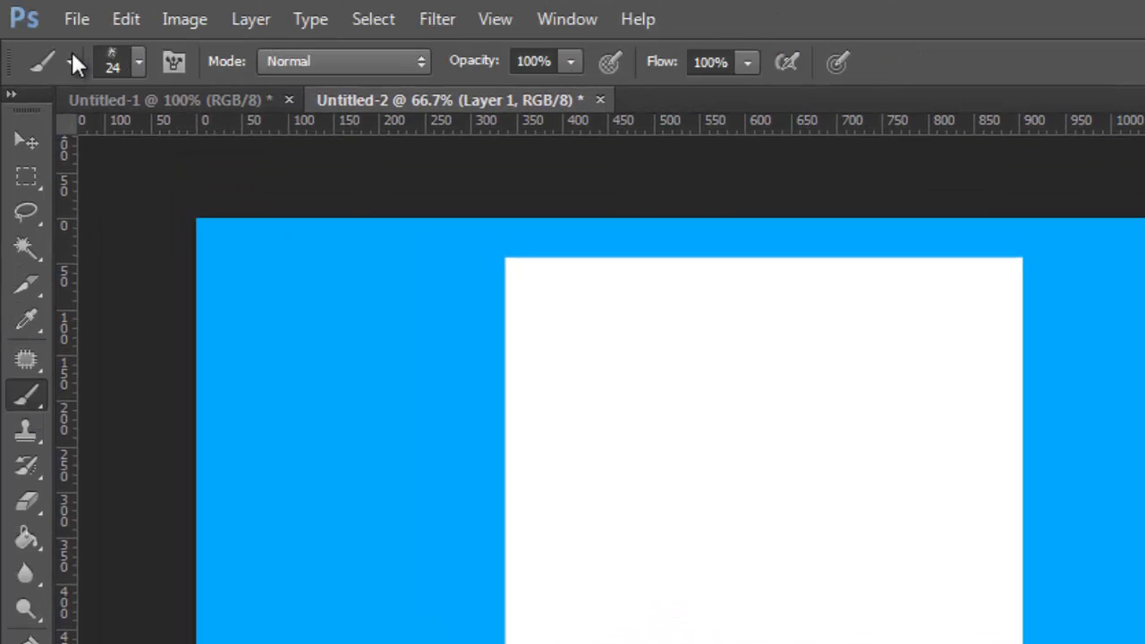
left_click(113, 59)
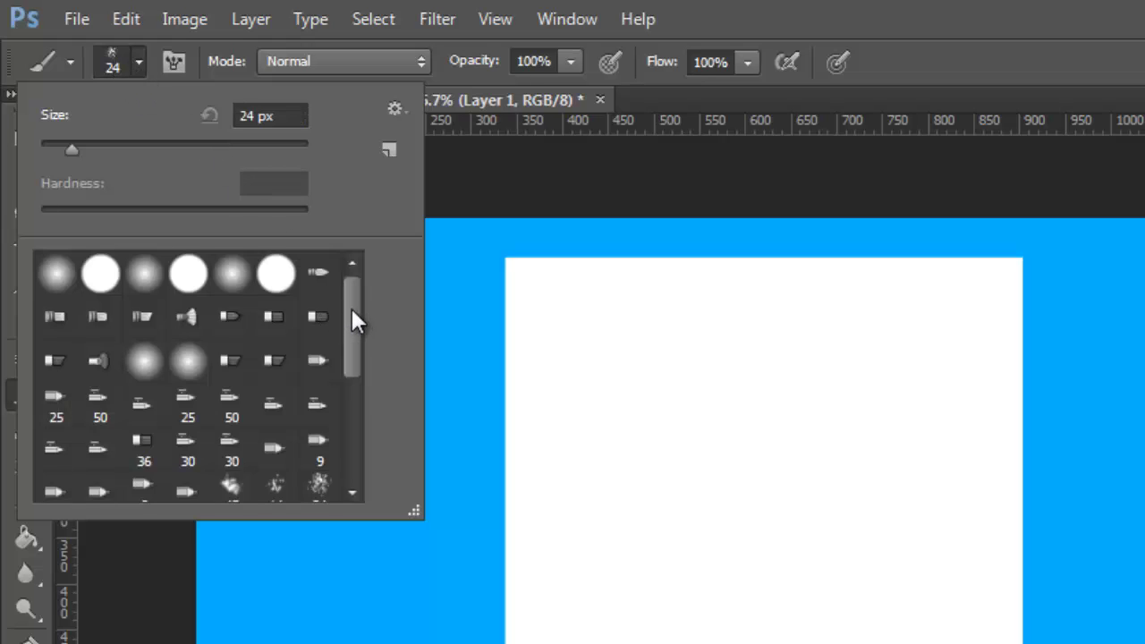
mouse_move(353, 322)
left_mouse_down()
mouse_move(354, 374)
mouse_move(344, 375)
left_mouse_up()
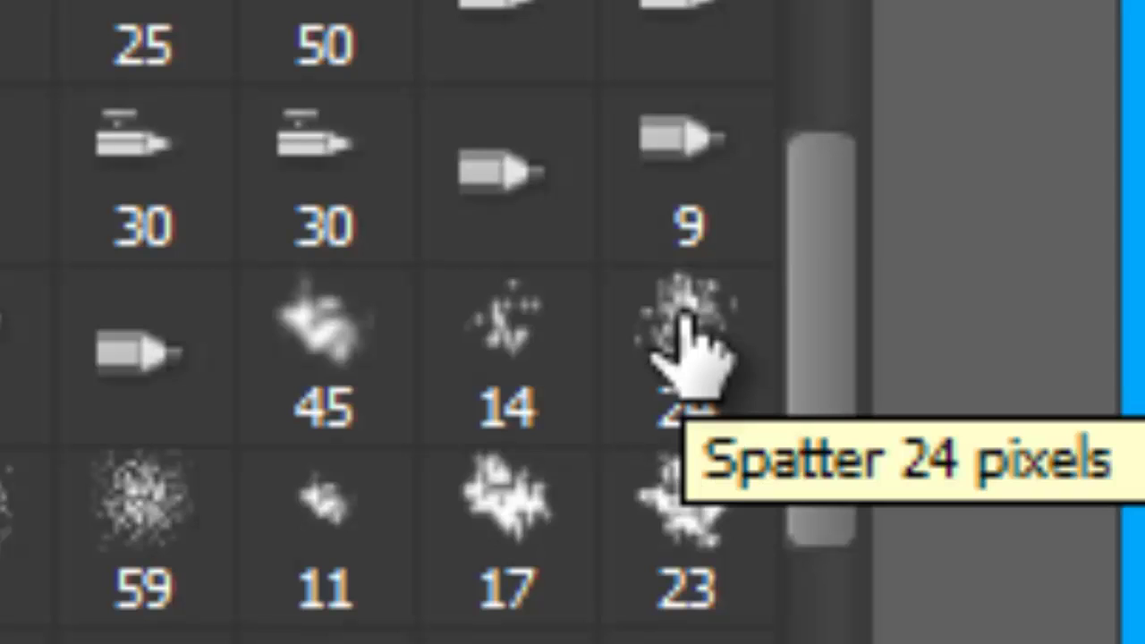
left_click(723, 346)
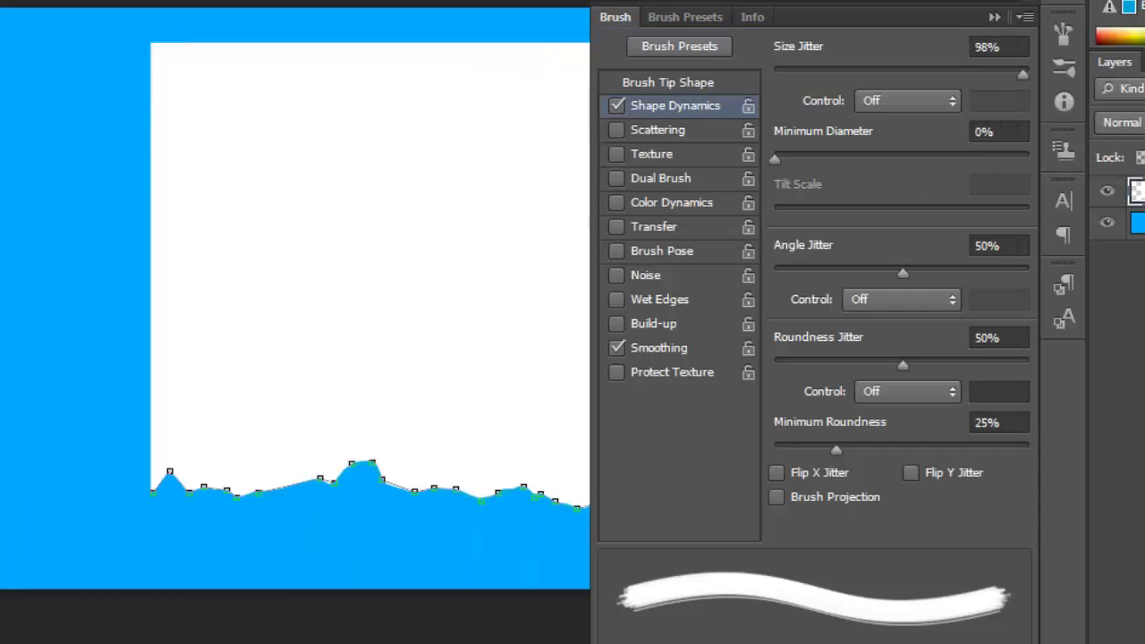
Enable Shape Dynamics with Size Jitter 100% and Minimum Roundness 100%
left_click(617, 105)
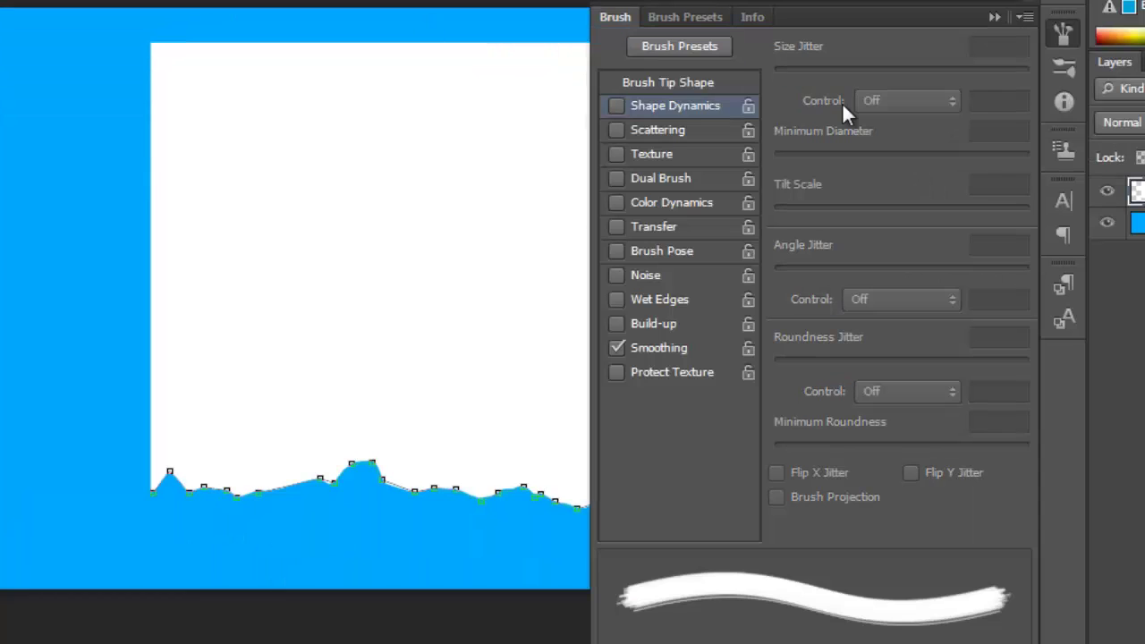
left_click(615, 104)
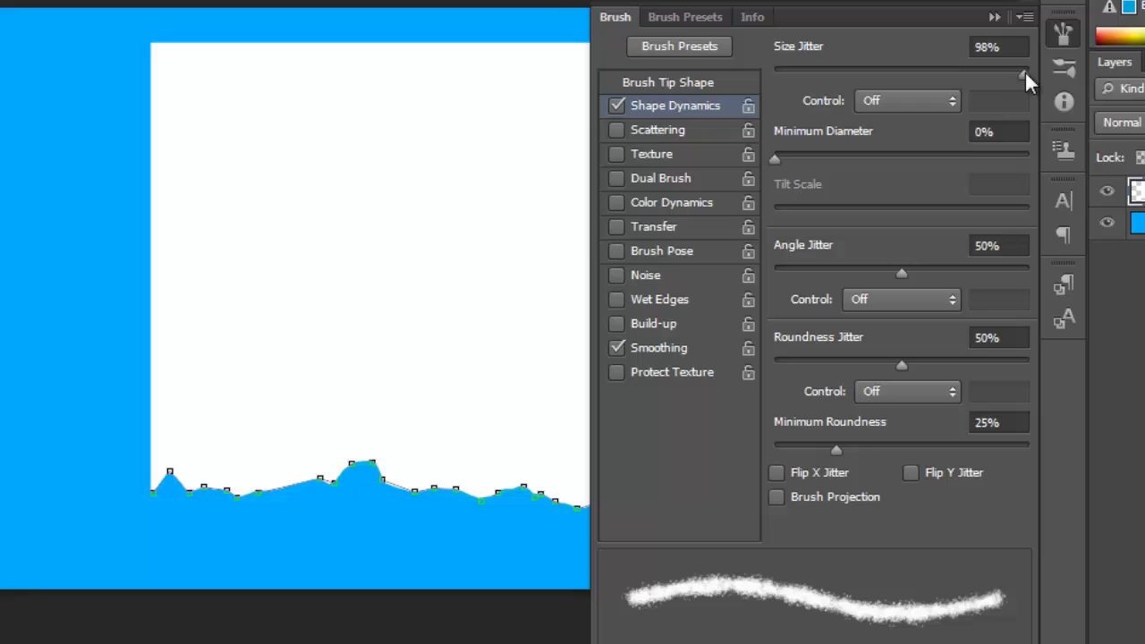
left_click_drag(1024, 70, 1041, 70)
left_click_drag(837, 447, 1039, 438)
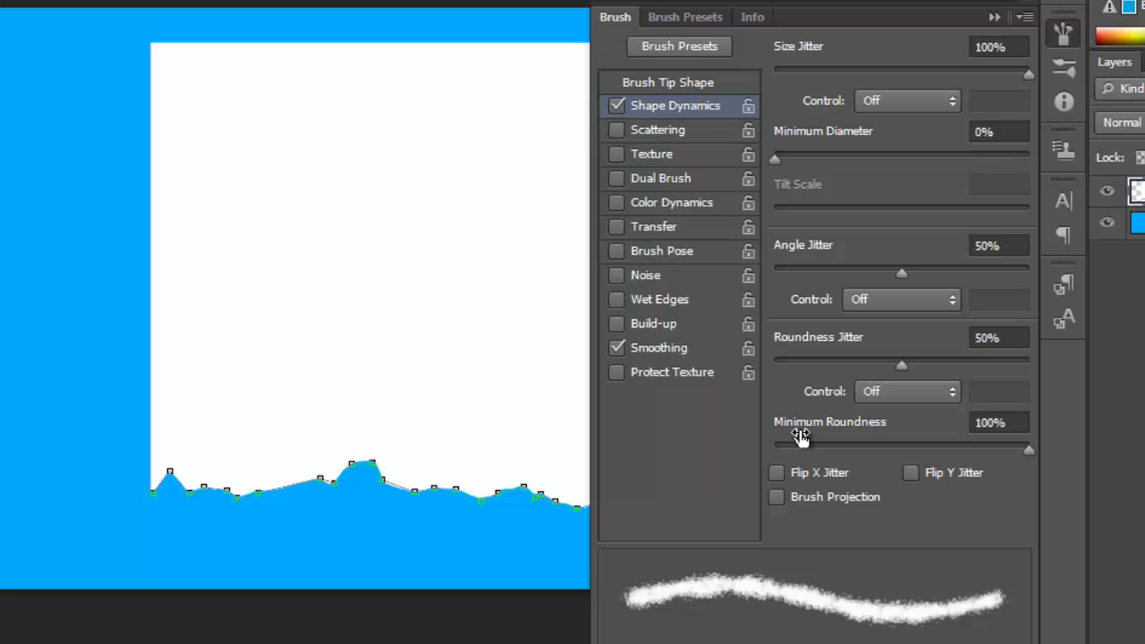
left_click(994, 17)
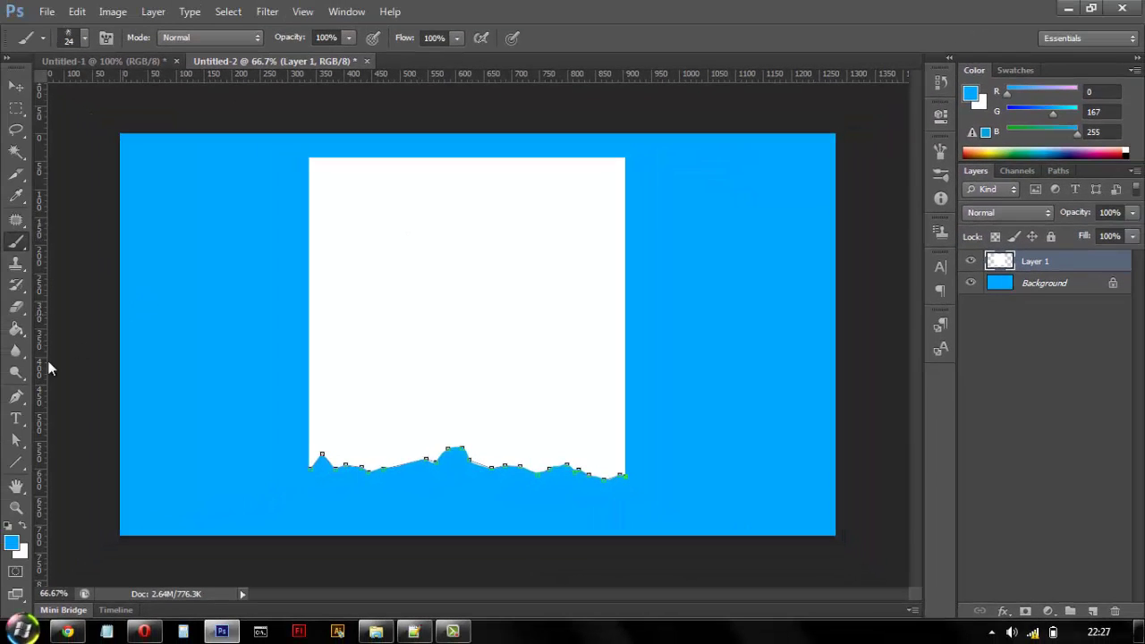
Stroke the jagged torn-edge path with the Spatter brush at 30 px
left_click(15, 398)
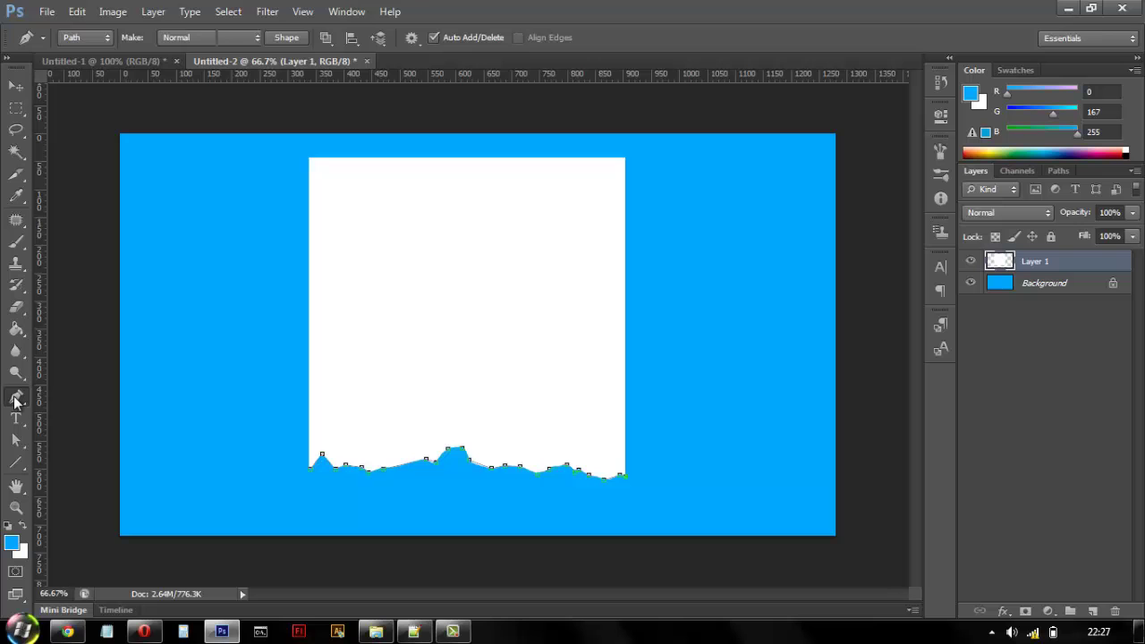
right_click(439, 460)
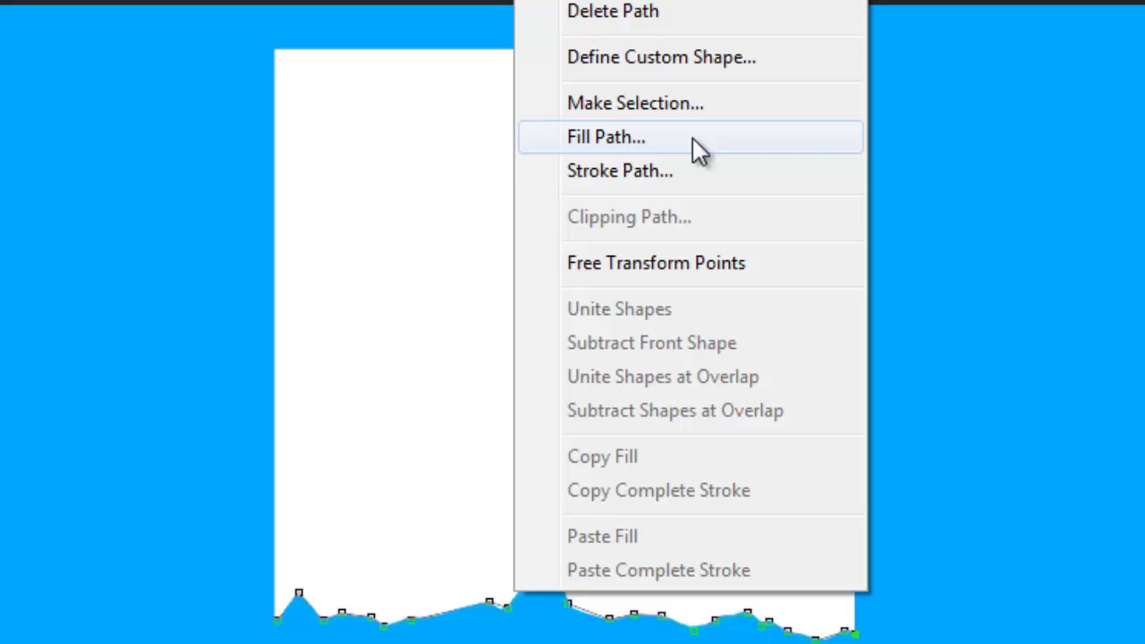
left_click(642, 175)
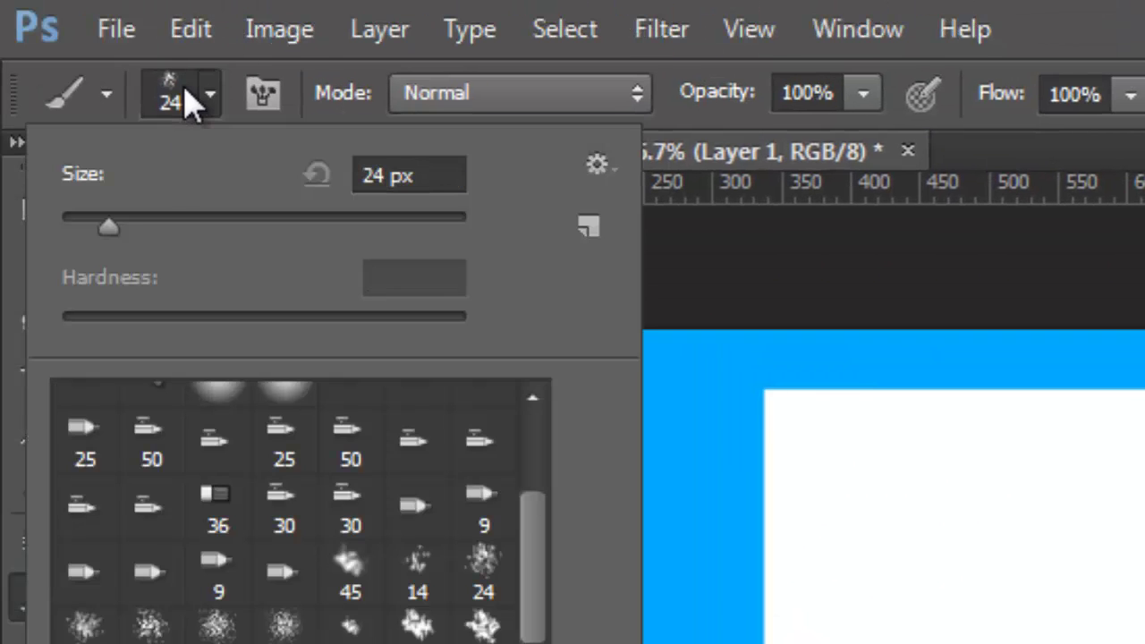
left_click(483, 590)
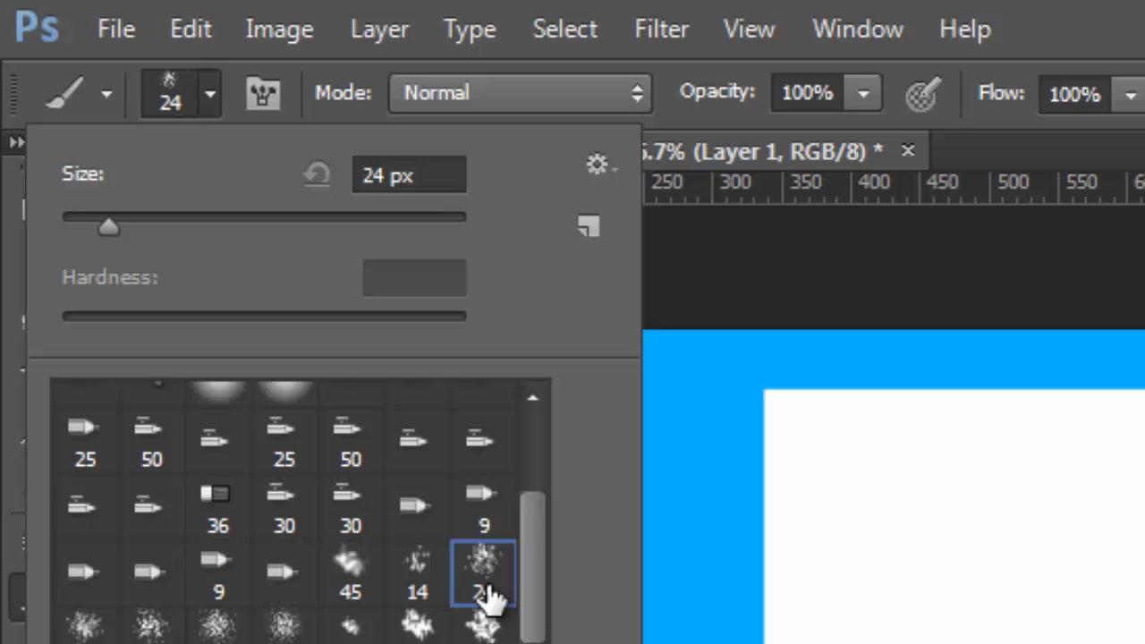
mouse_move(106, 226)
left_mouse_down()
mouse_move(171, 224)
mouse_move(124, 225)
left_mouse_up()
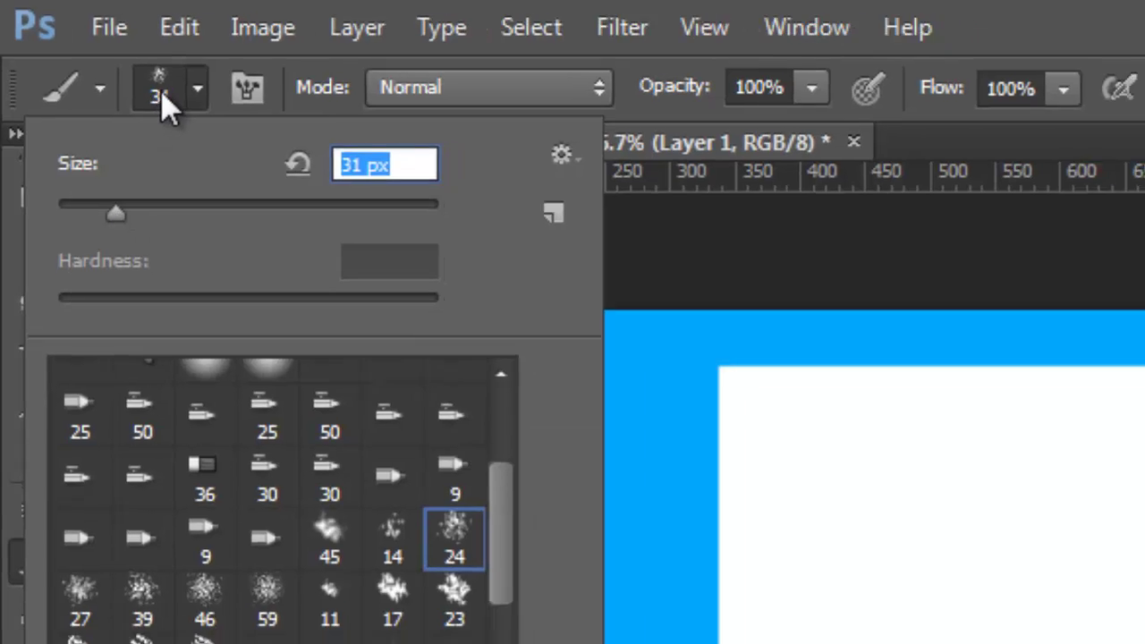
left_click(163, 97)
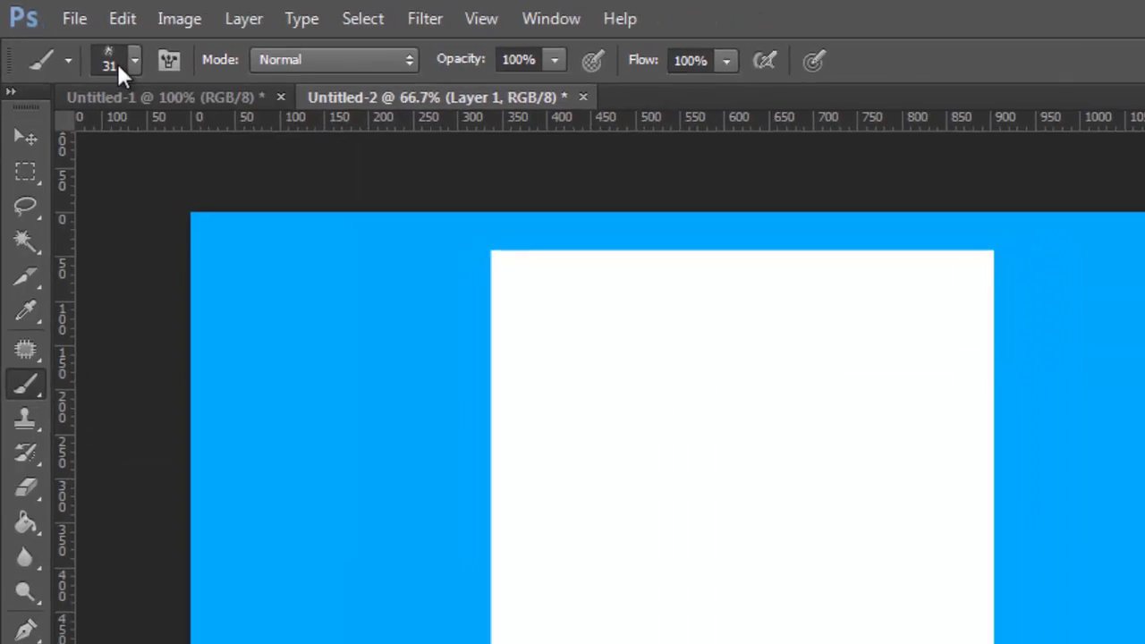
Delete the guiding path from the paper's torn edge
left_click(34, 260)
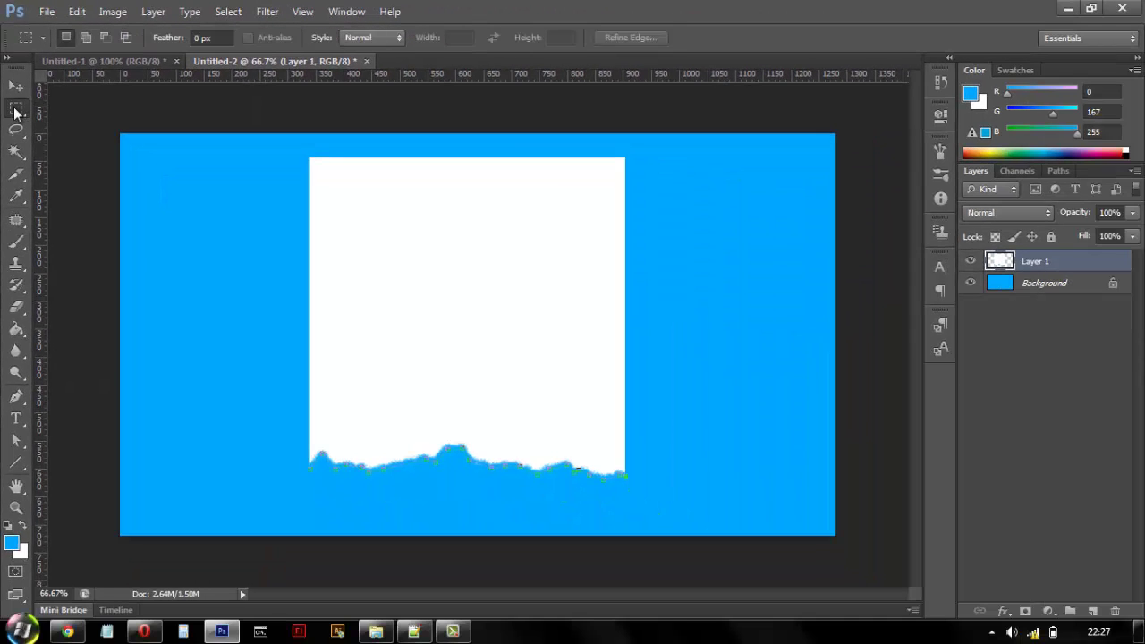
left_click(15, 401)
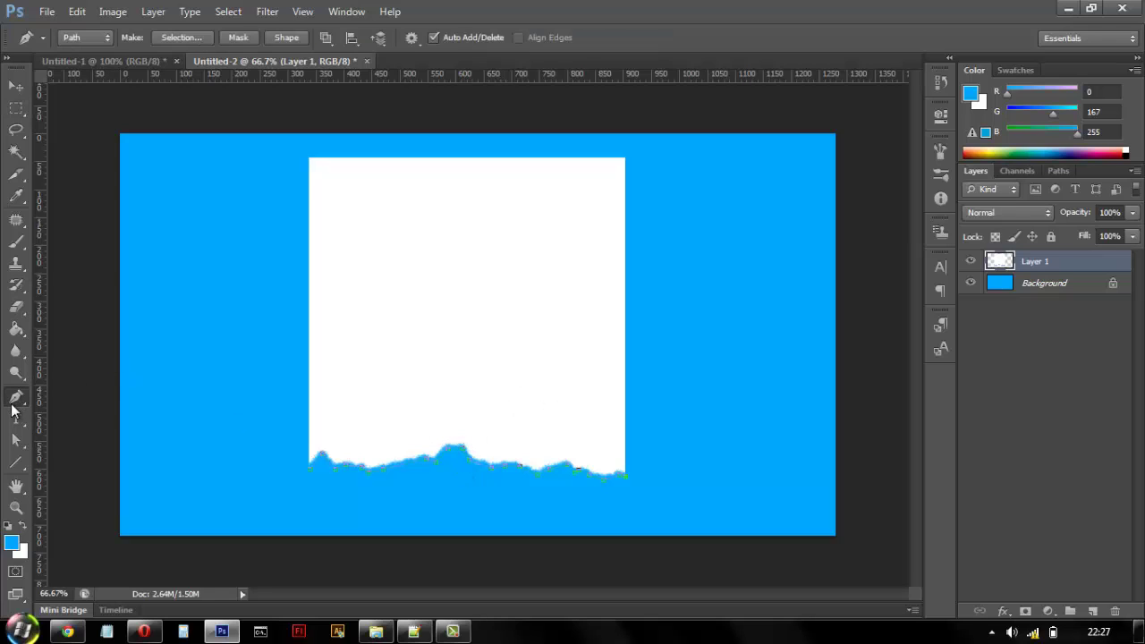
right_click(477, 464)
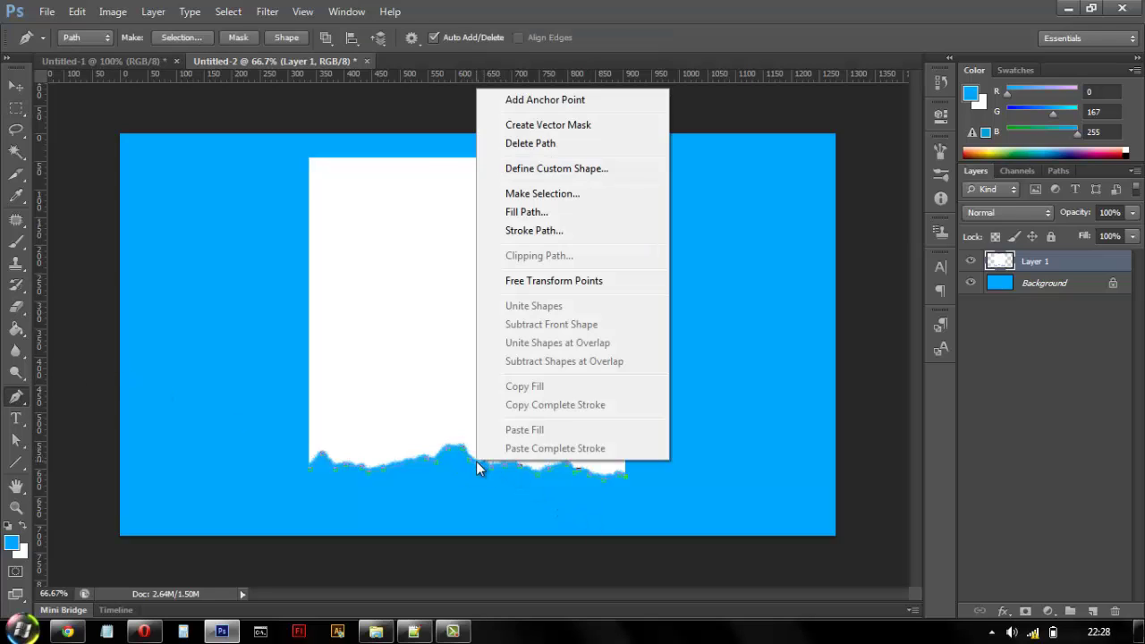
left_click(556, 144)
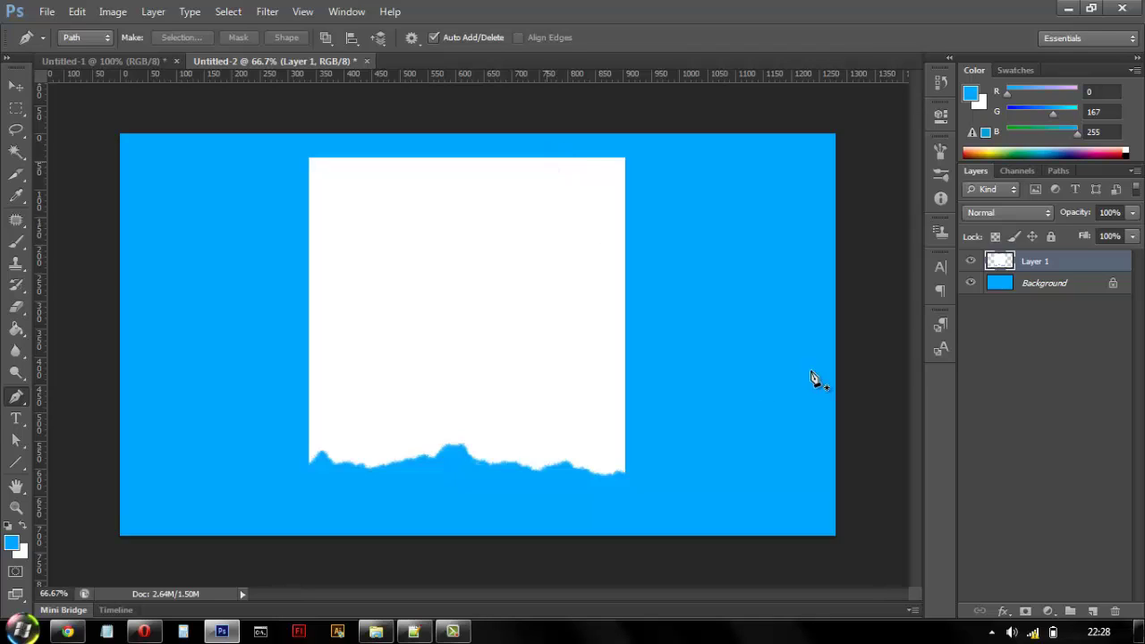
Add a Pattern Overlay layer style to Layer 1
right_click(1008, 259)
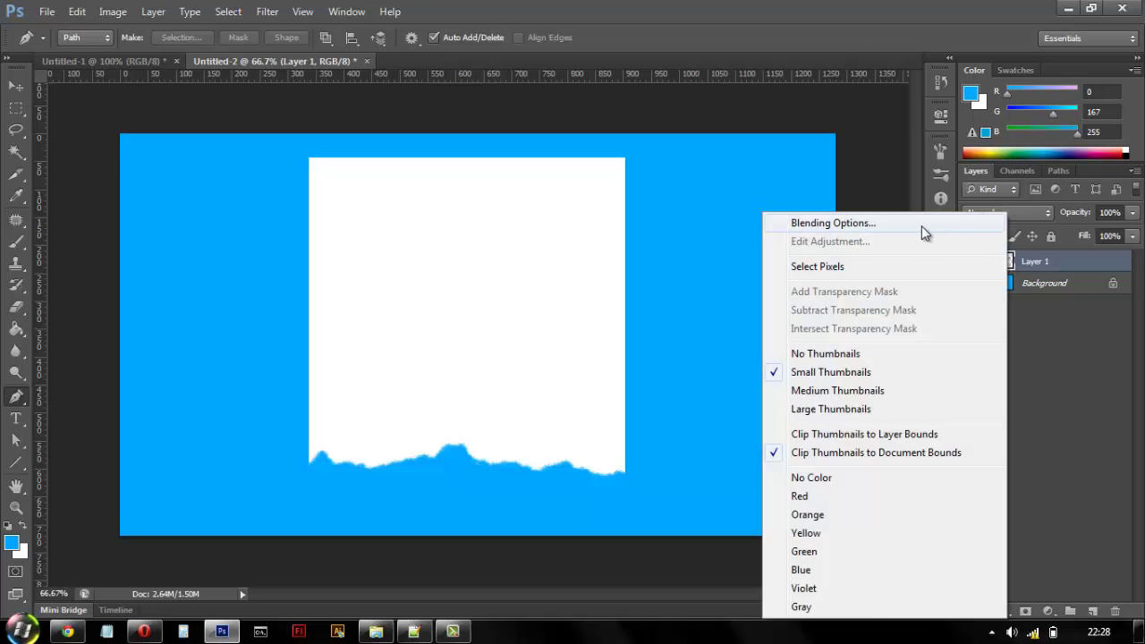
left_click(913, 228)
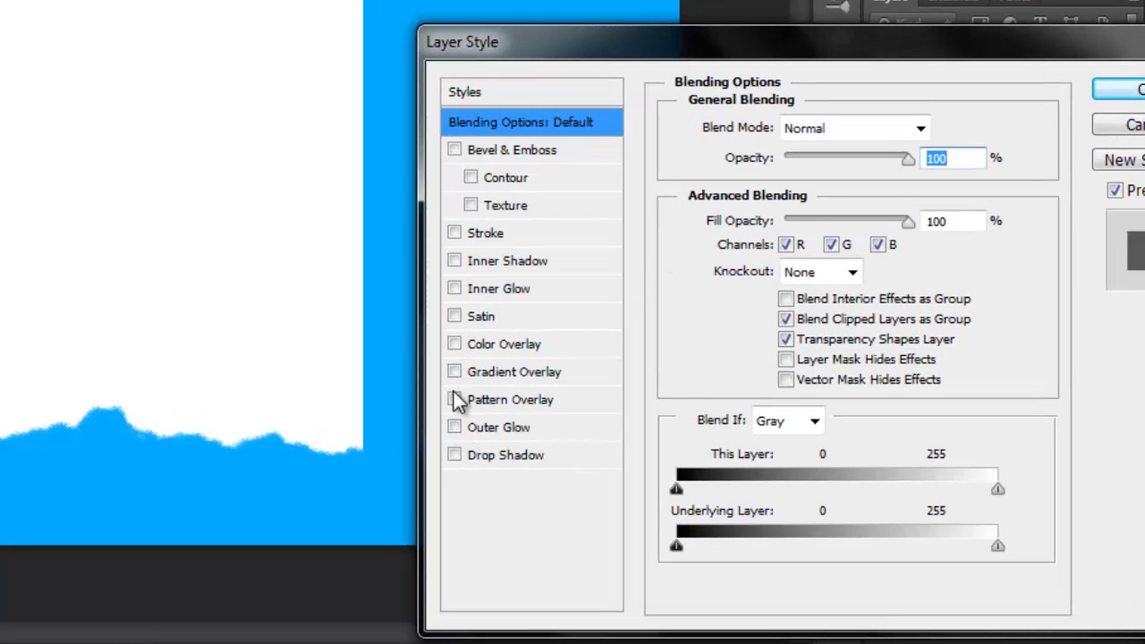
left_click(455, 399)
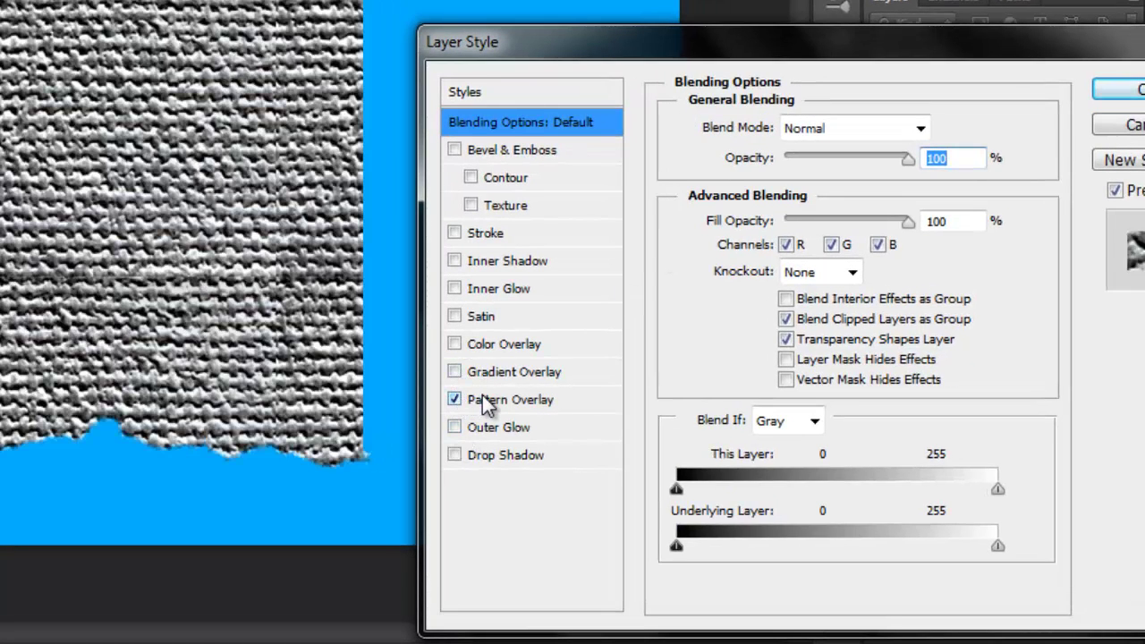
left_click(483, 400)
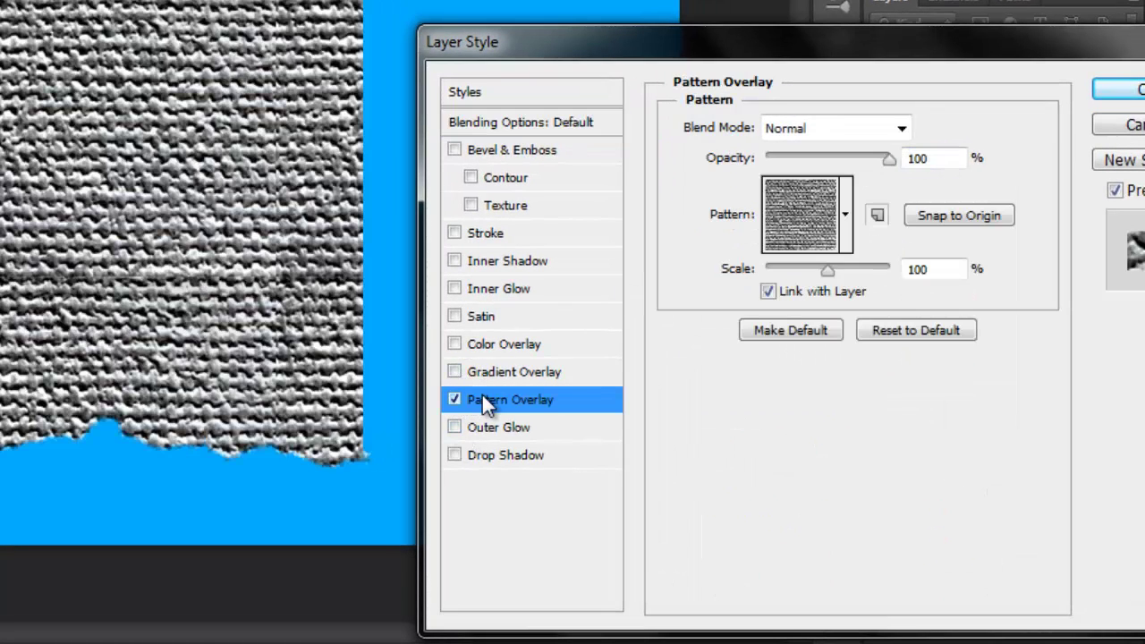
Load the Grayscale Paper pattern set, replacing current patterns, and pick the white paper swatch
left_click(801, 212)
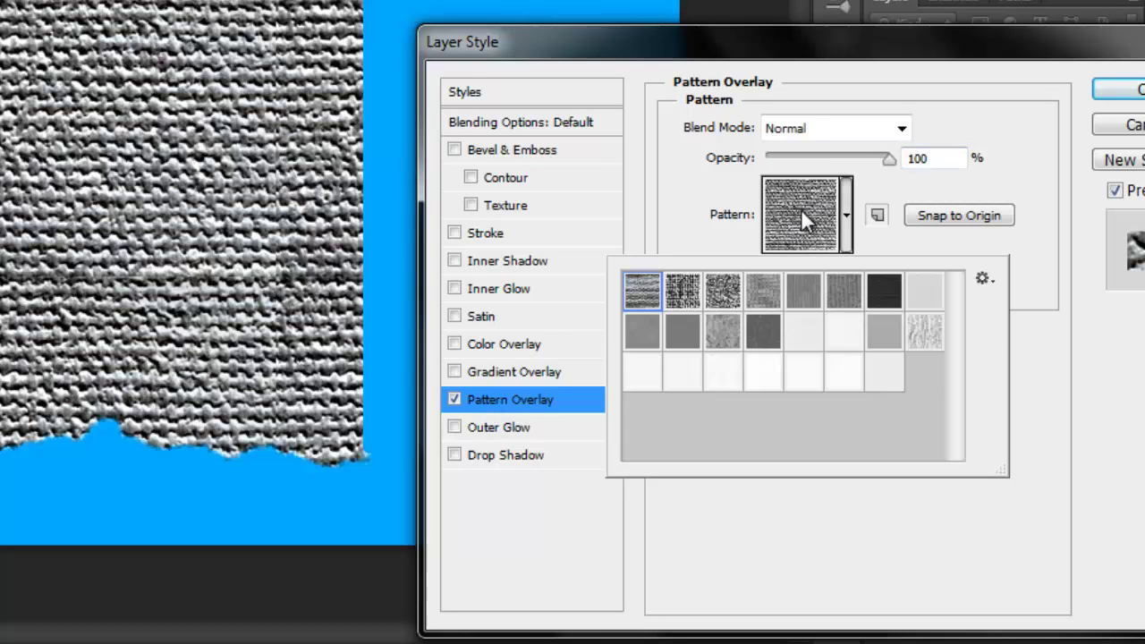
left_click(983, 281)
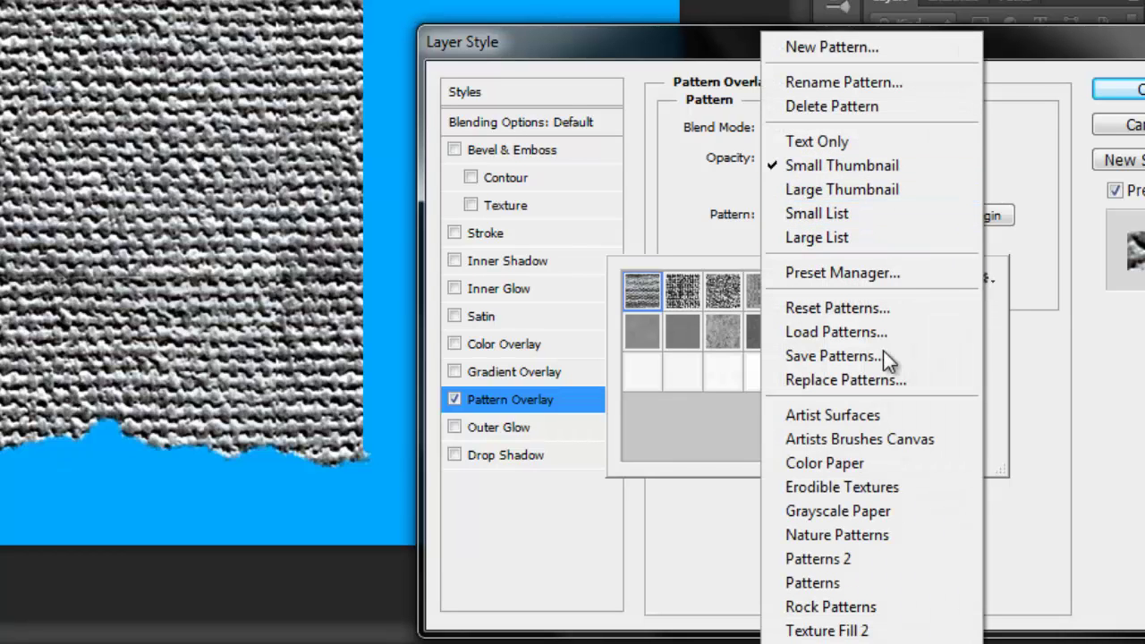
left_click(883, 511)
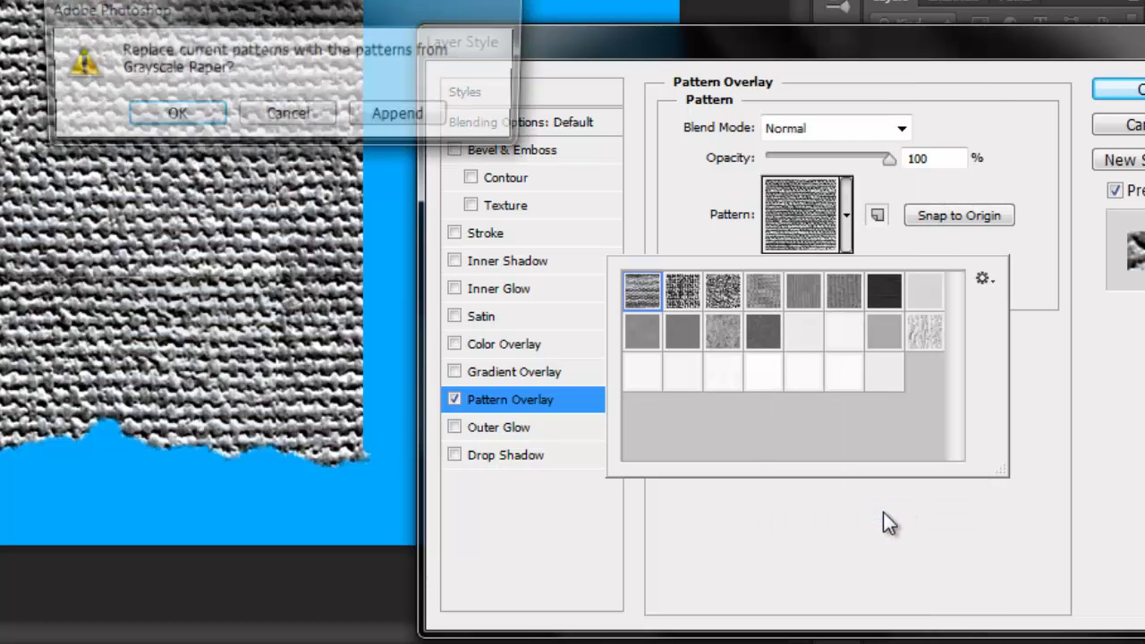
left_click(173, 117)
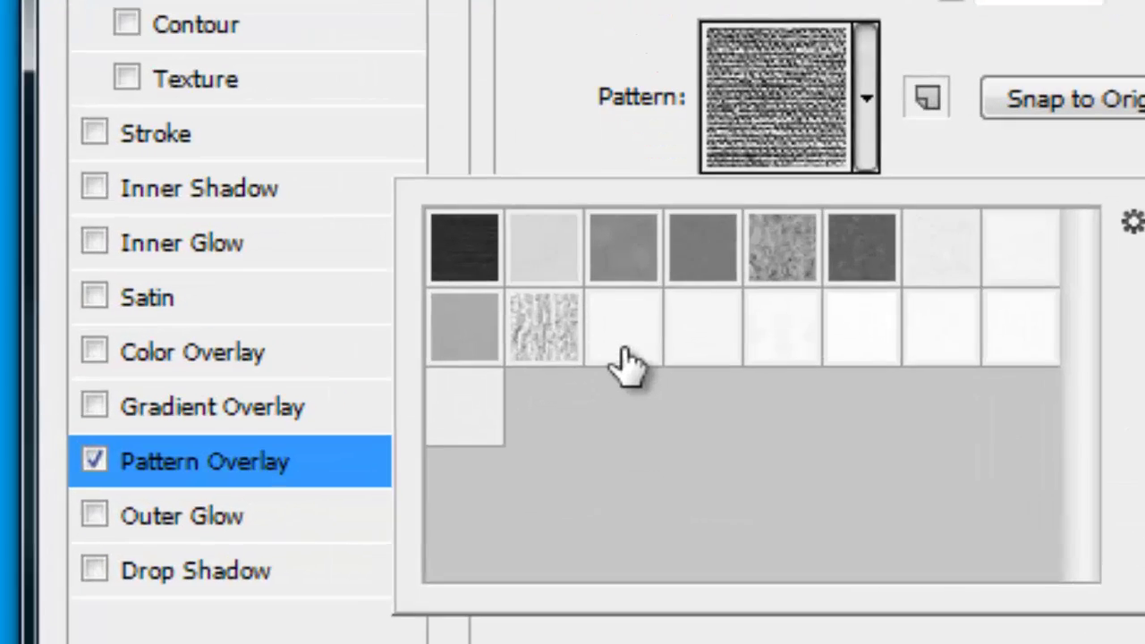
left_click(725, 338)
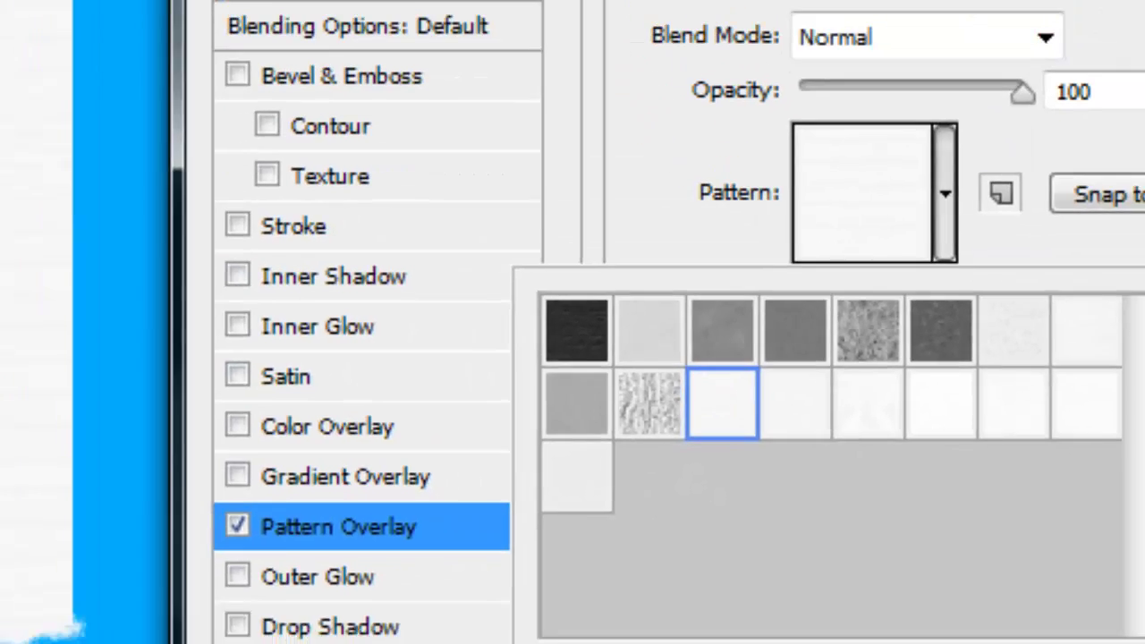
left_click_drag(1137, 626, 953, 473)
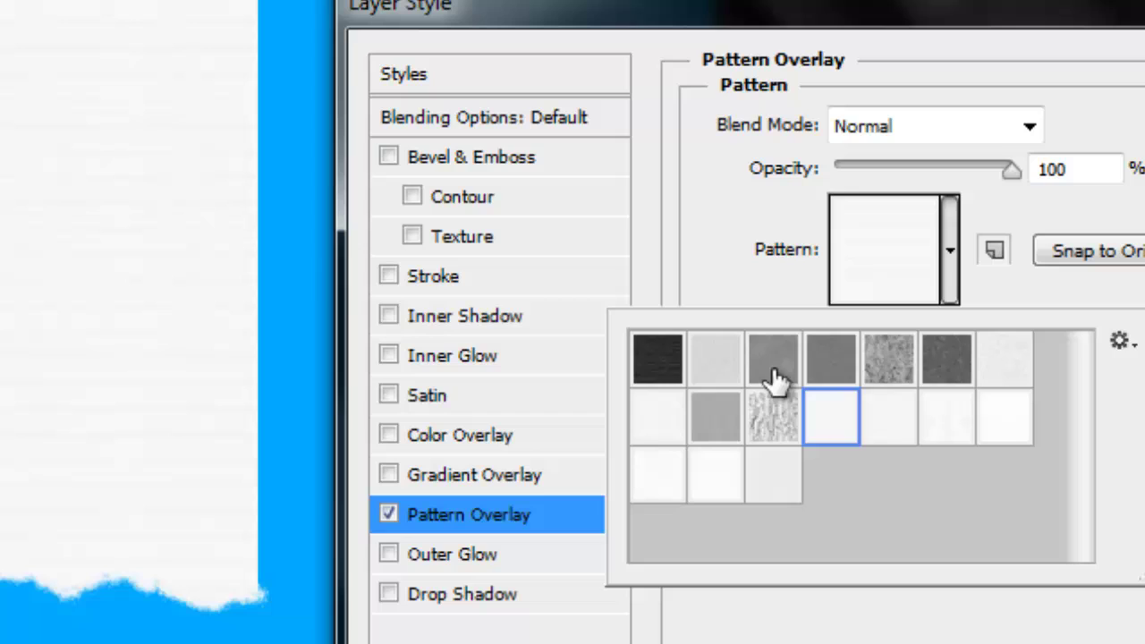
Apply the Pattern Overlay, then delete the fringe outside the paper's rectangle and deselect
key("Return")
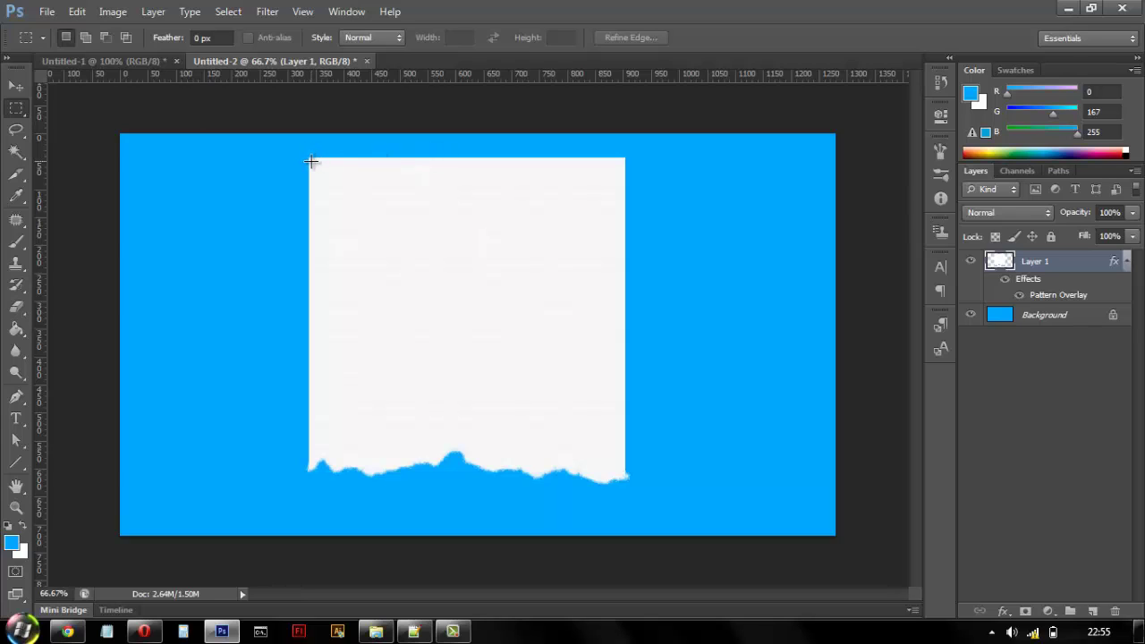
left_click_drag(310, 159, 637, 501)
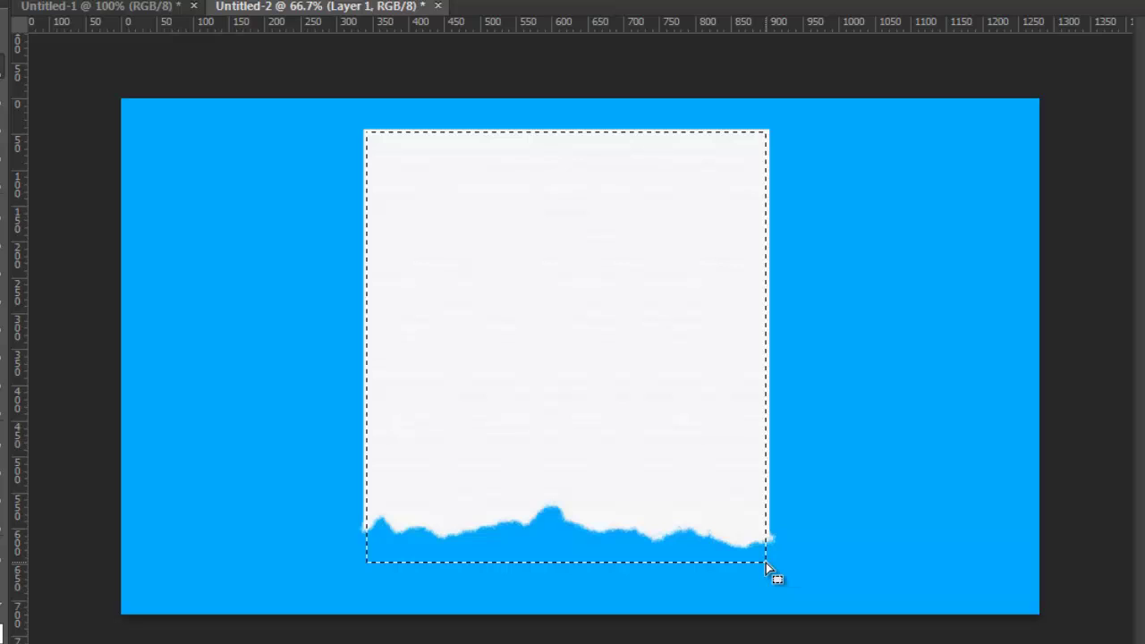
right_click(636, 499)
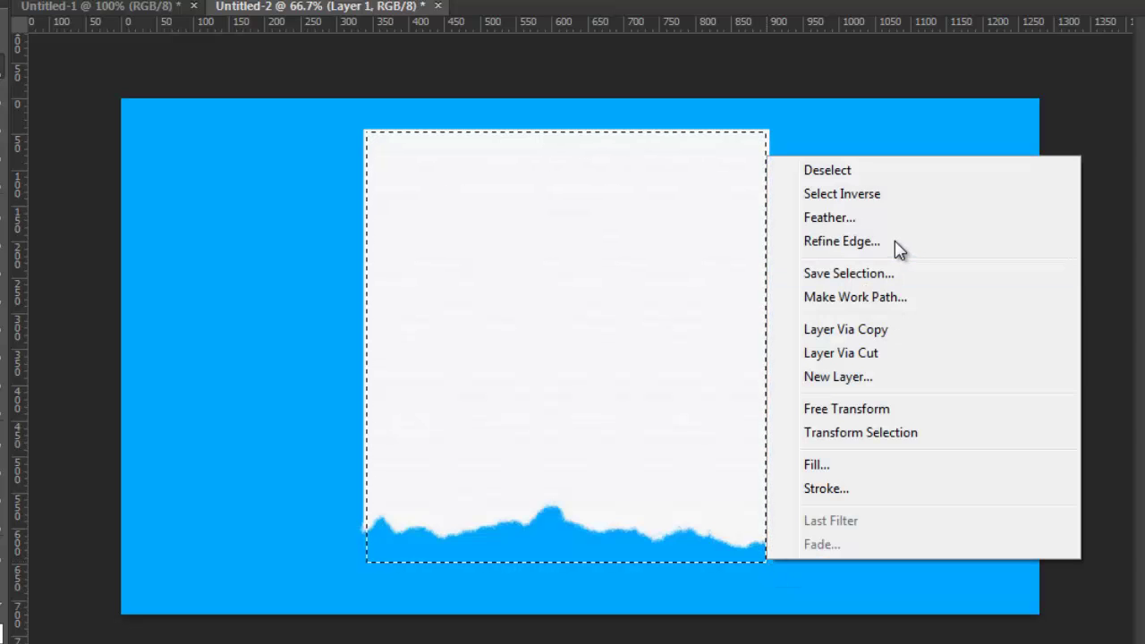
left_click(841, 193)
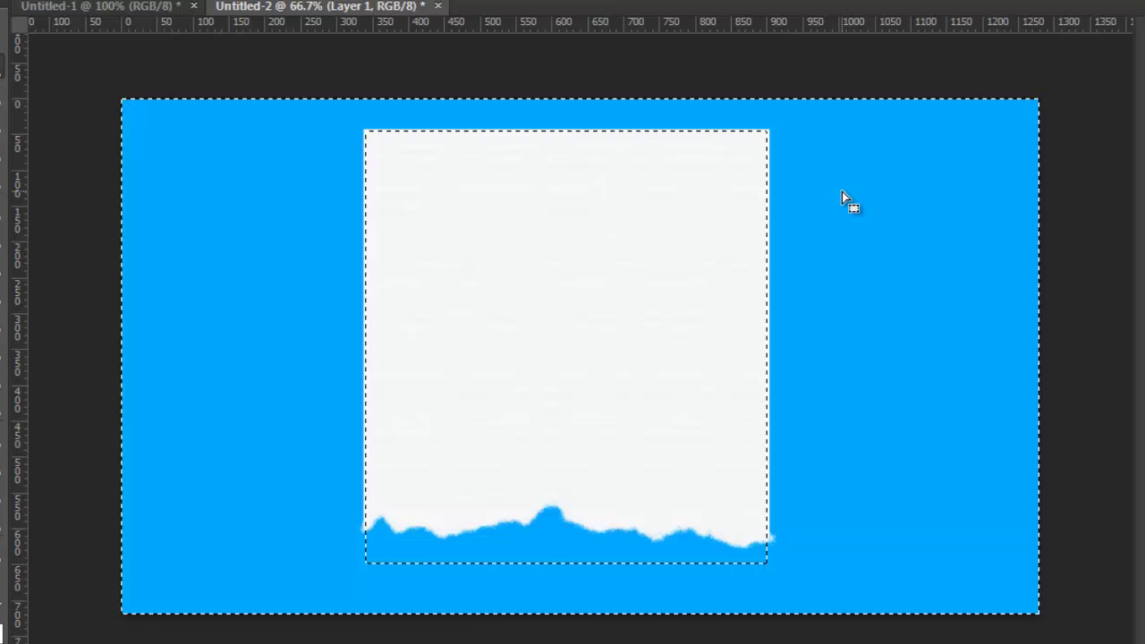
key("Delete")
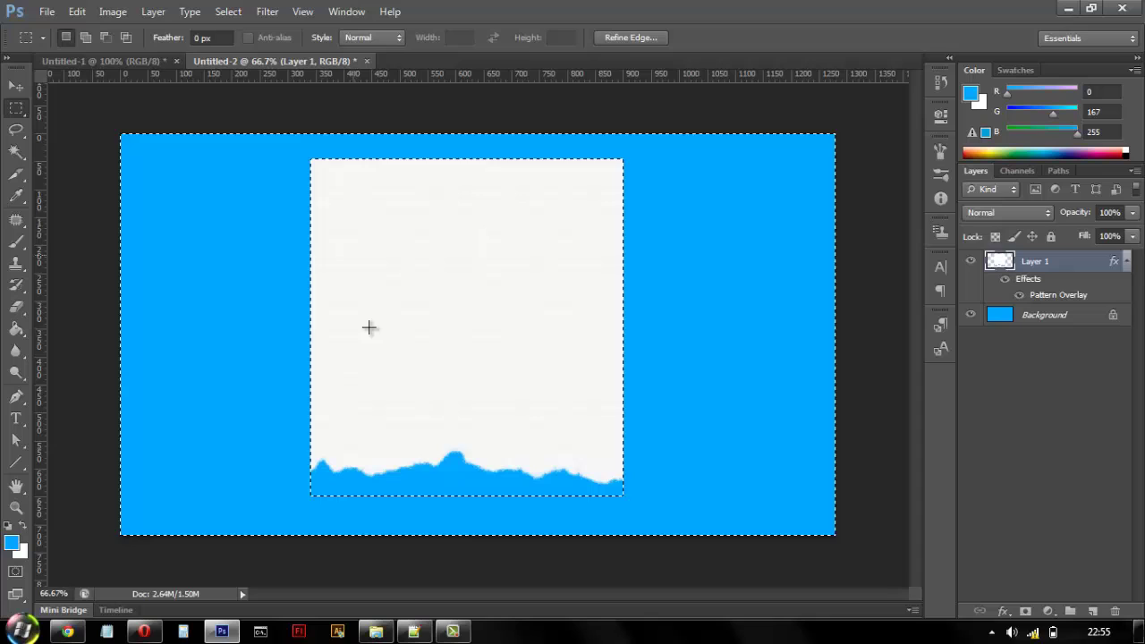
key("ctrl+d")
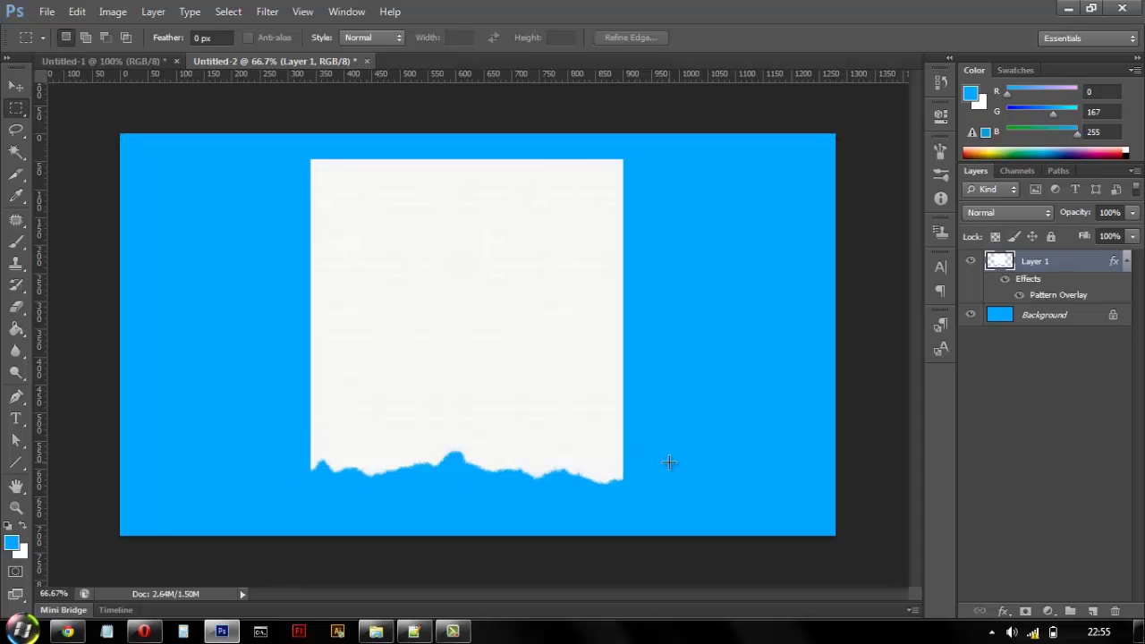
left_click(16, 88)
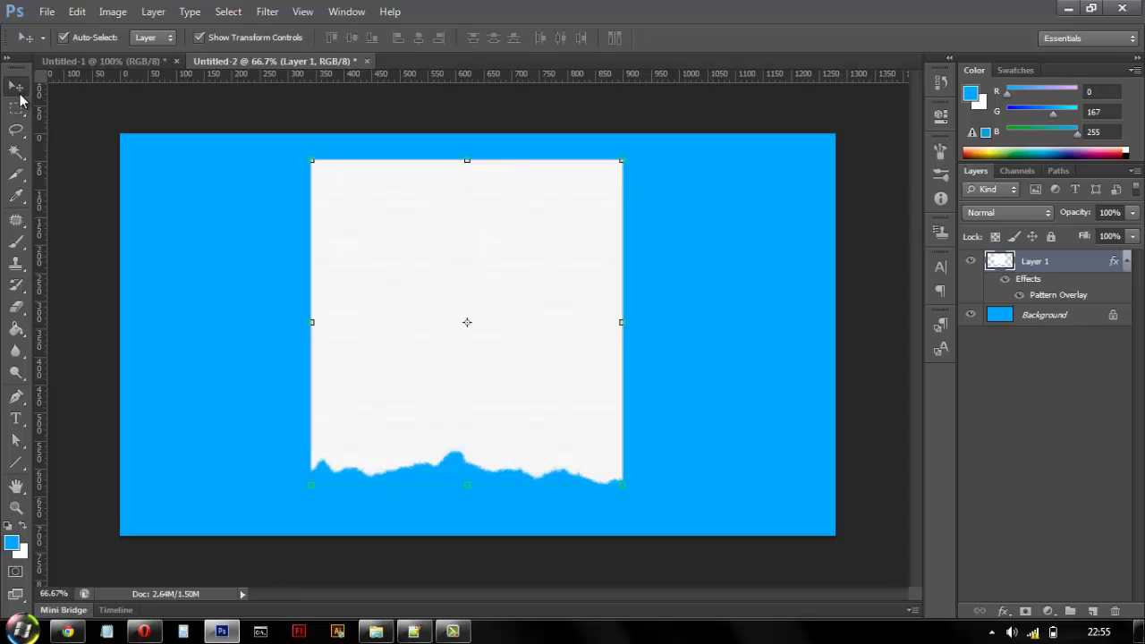
Rasterize Layer 1's layer style so the pattern overlay becomes part of its pixels
right_click(1033, 272)
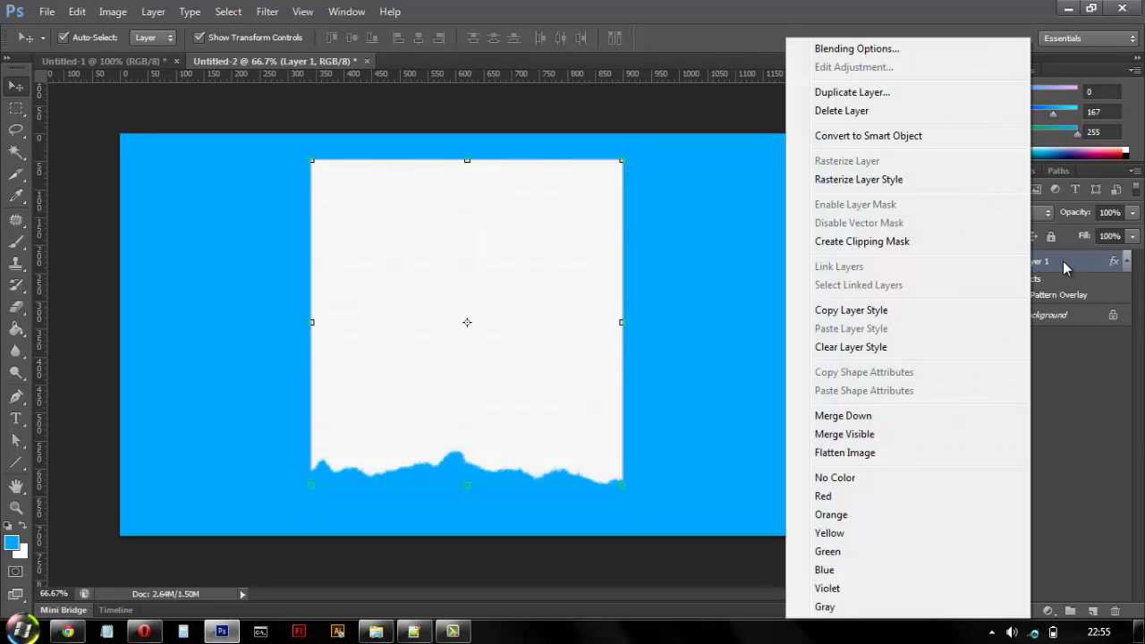
left_click(897, 183)
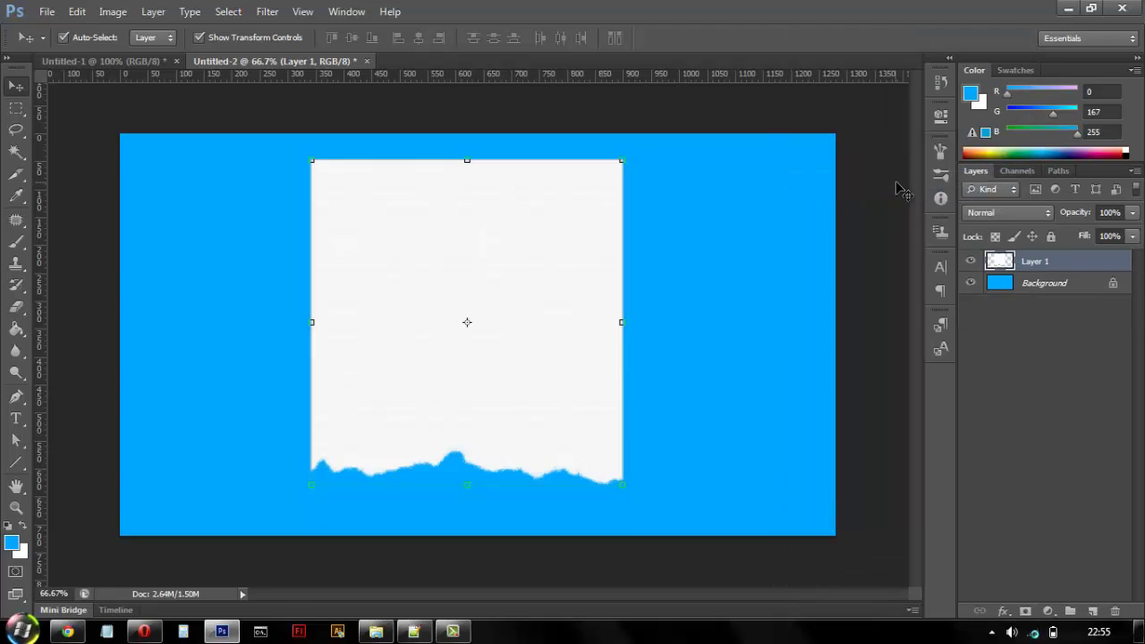
left_click(676, 438)
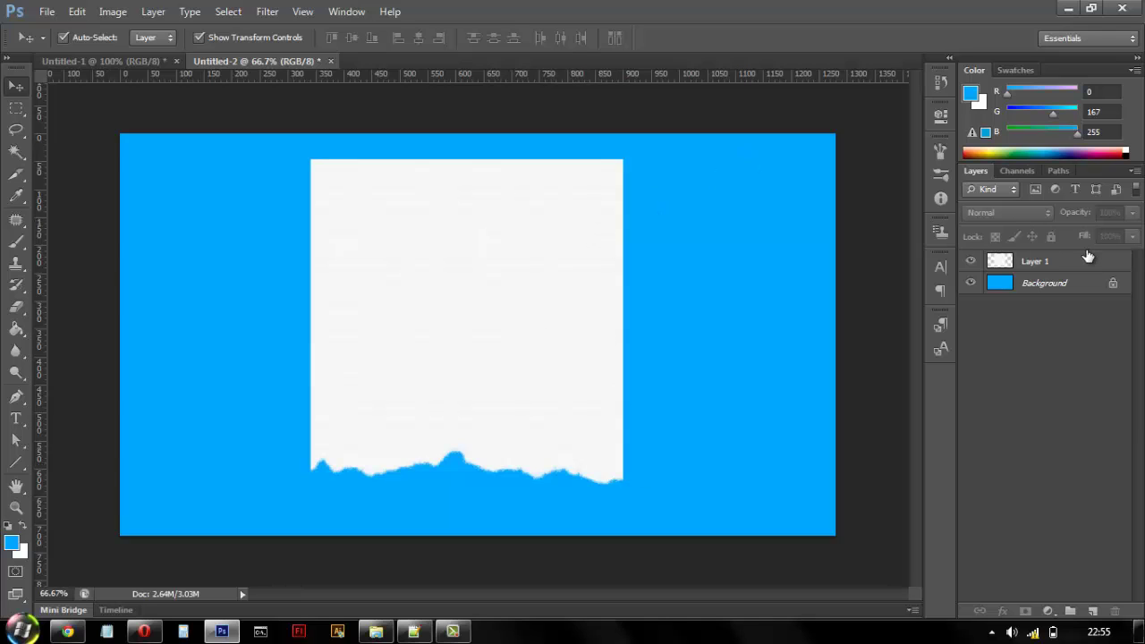
left_click(1002, 261)
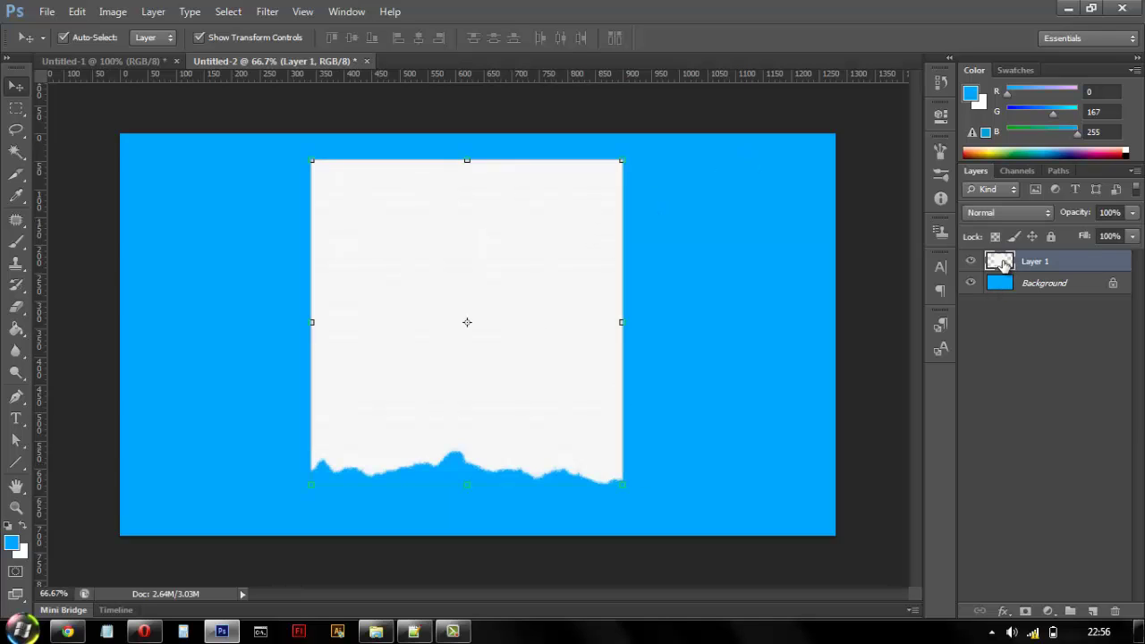
Add a Drop Shadow layer style to Layer 1
right_click(1001, 261)
left_click(899, 228)
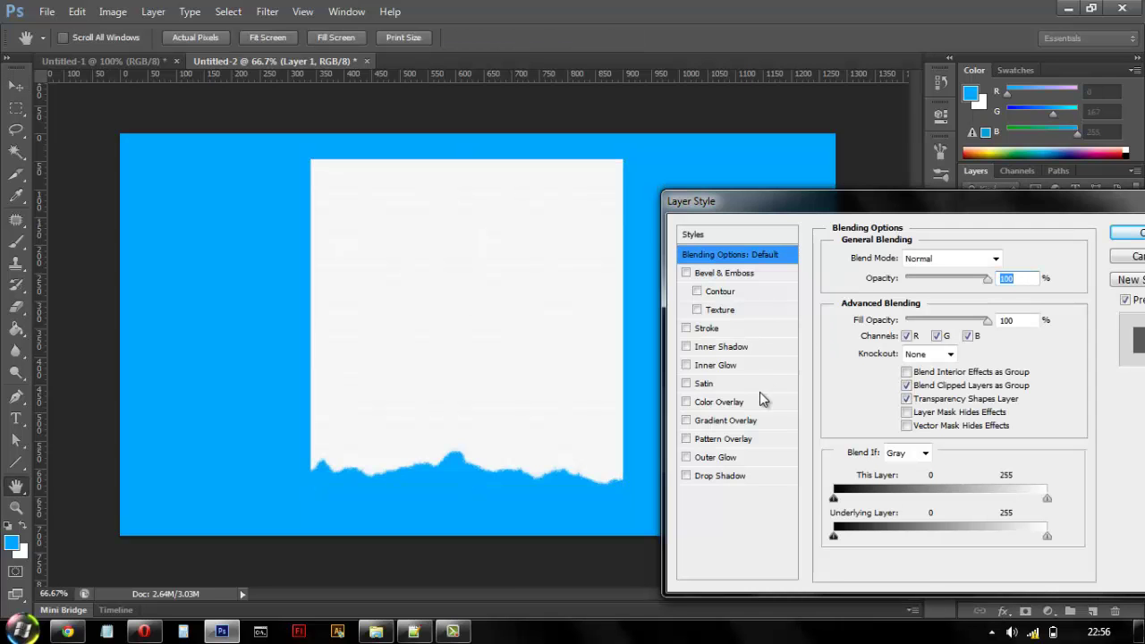
left_click(685, 475)
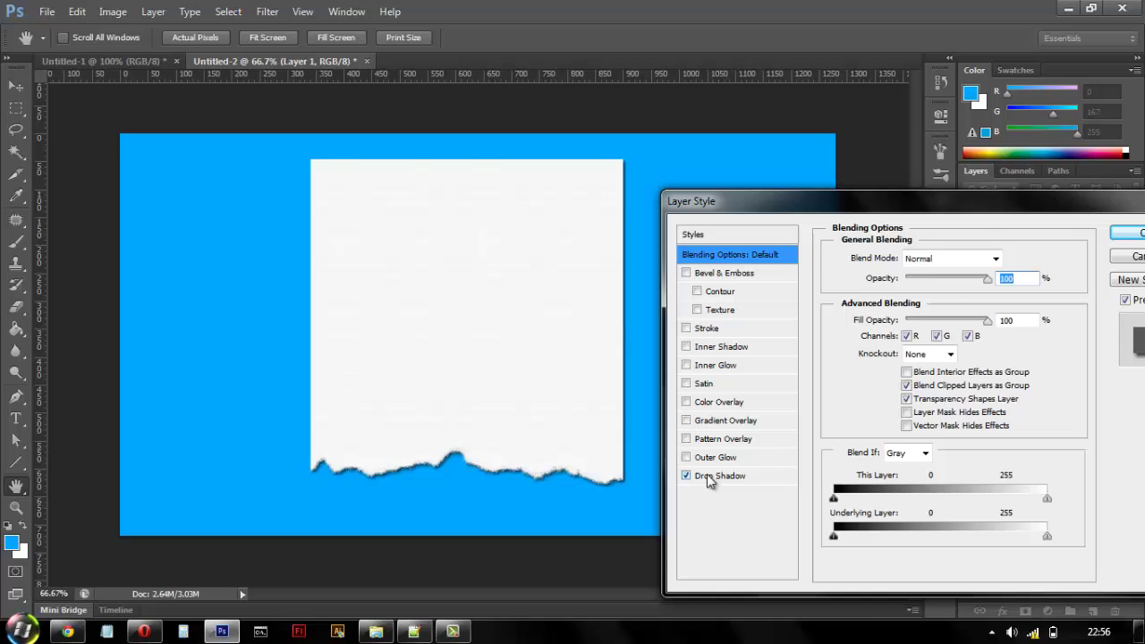
left_click(708, 475)
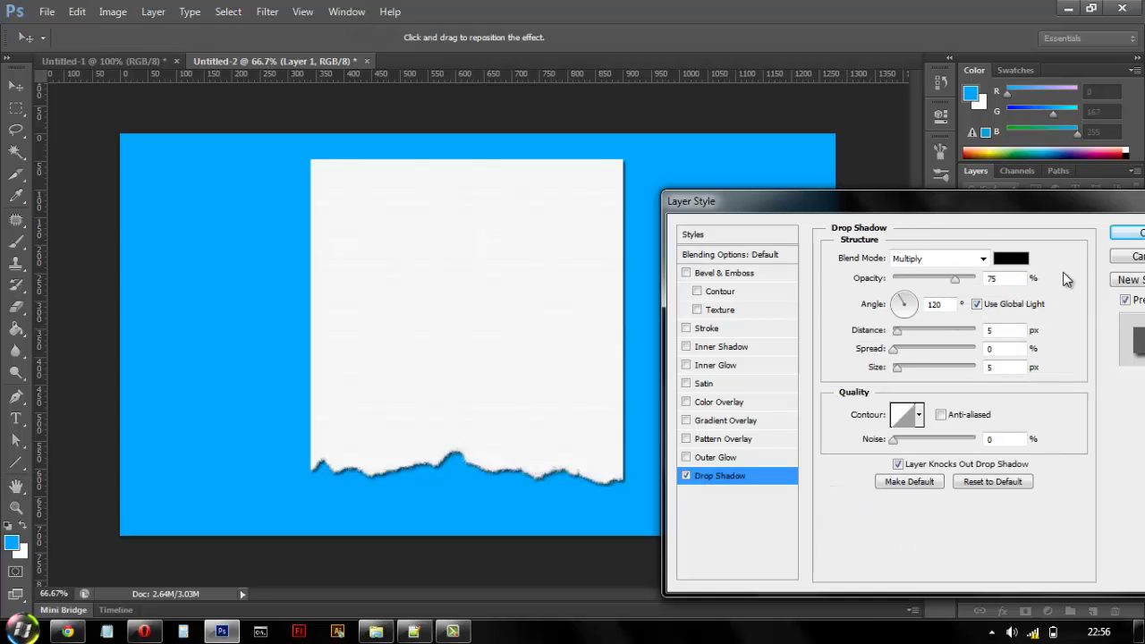
left_click(1128, 233)
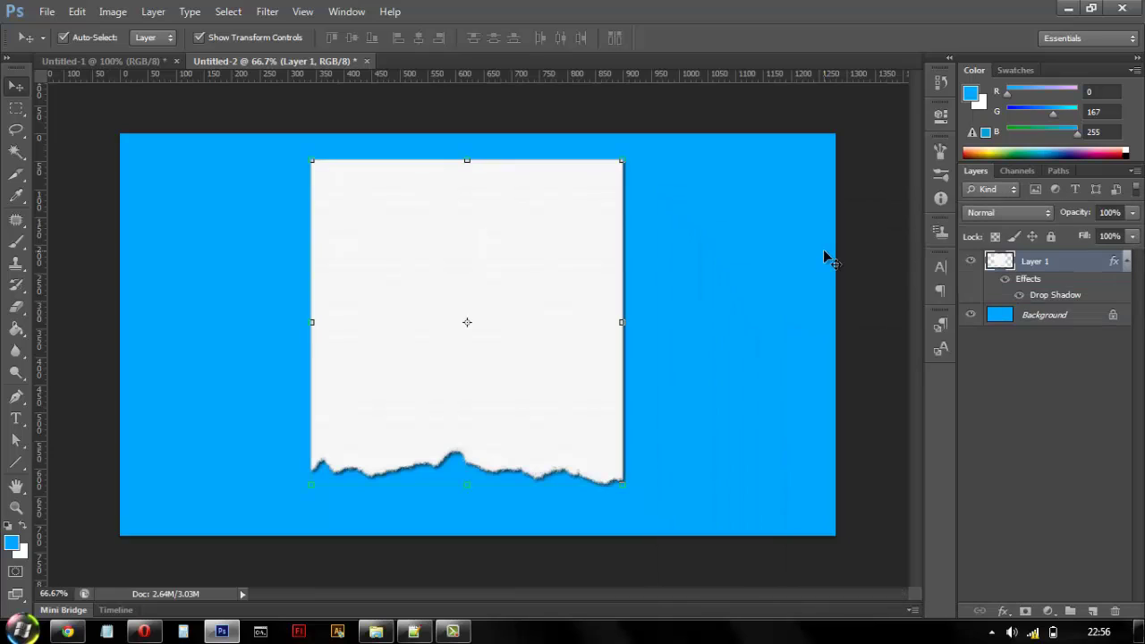
Split the shadow into its own layer, "Layer 1's Drop Shadow", and check it by toggling visibility
left_click(1078, 389)
right_click(1105, 285)
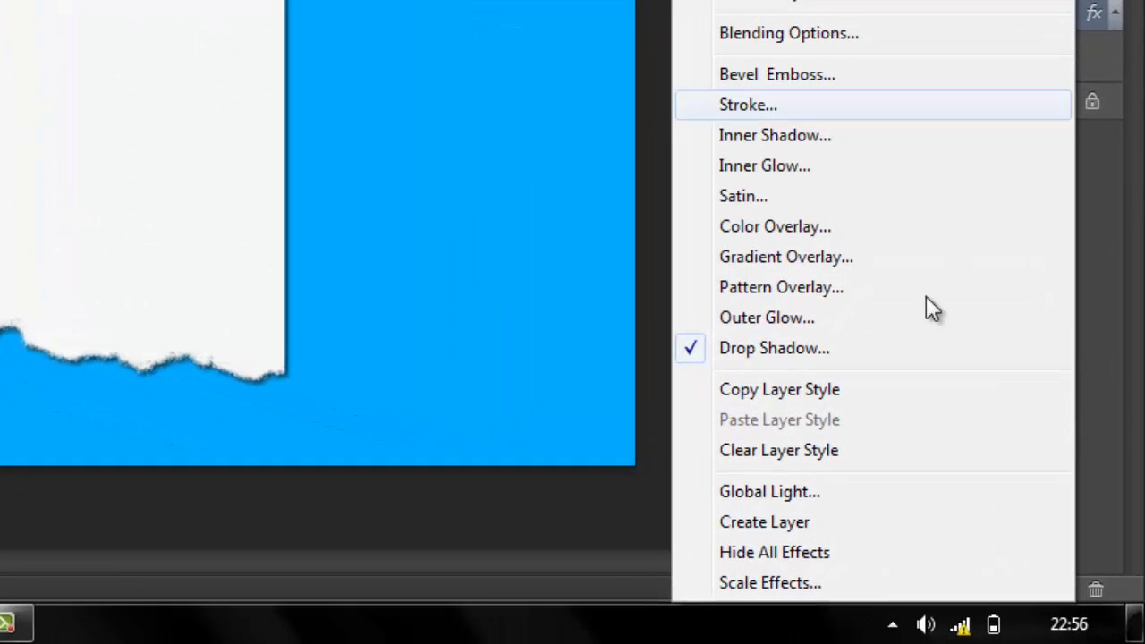
left_click(766, 522)
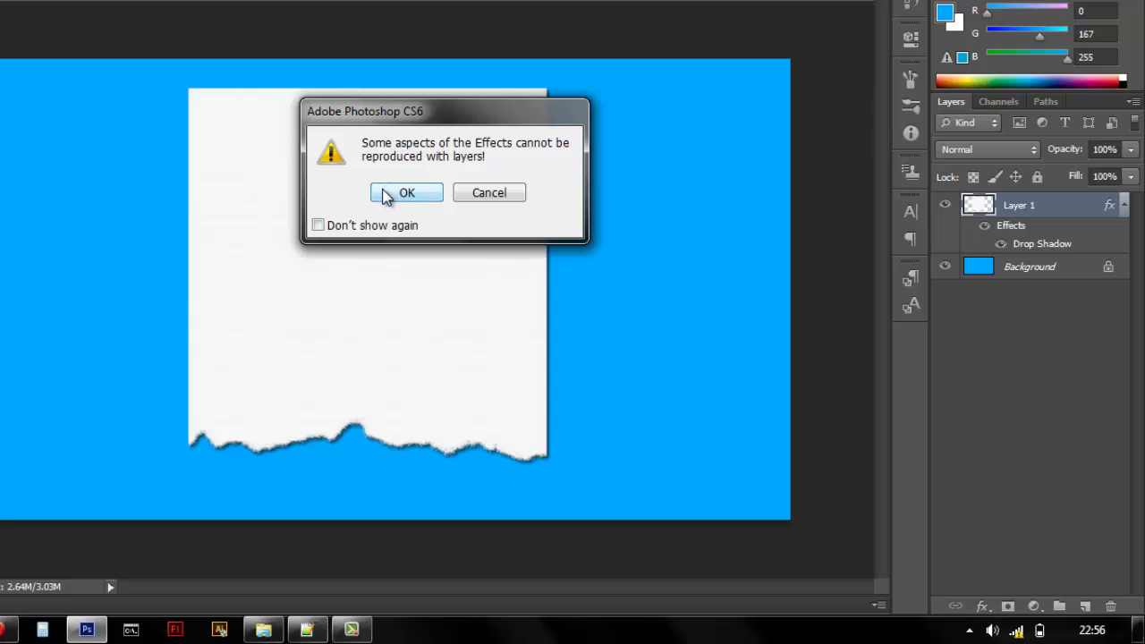
left_click(405, 193)
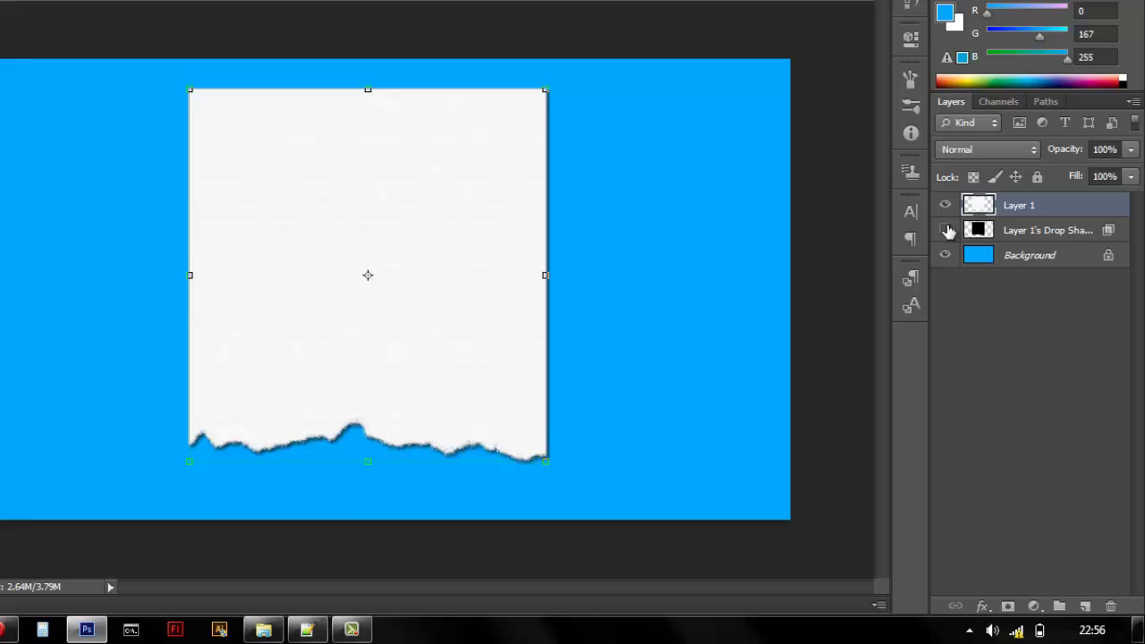
left_click(948, 231)
left_click(946, 228)
left_click(945, 205)
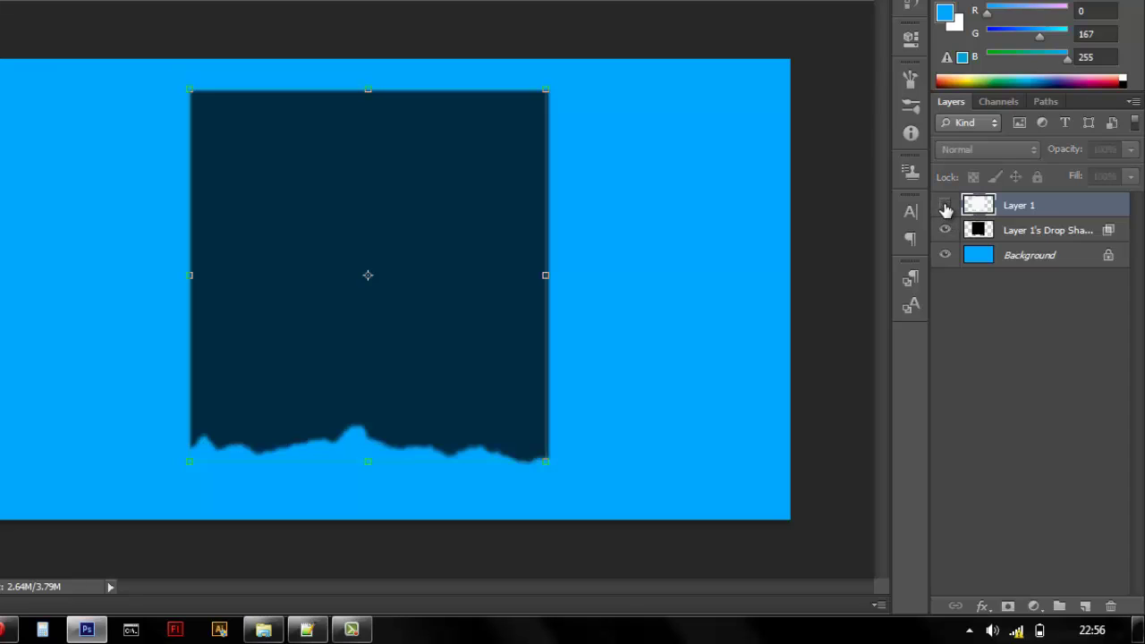
left_click(945, 205)
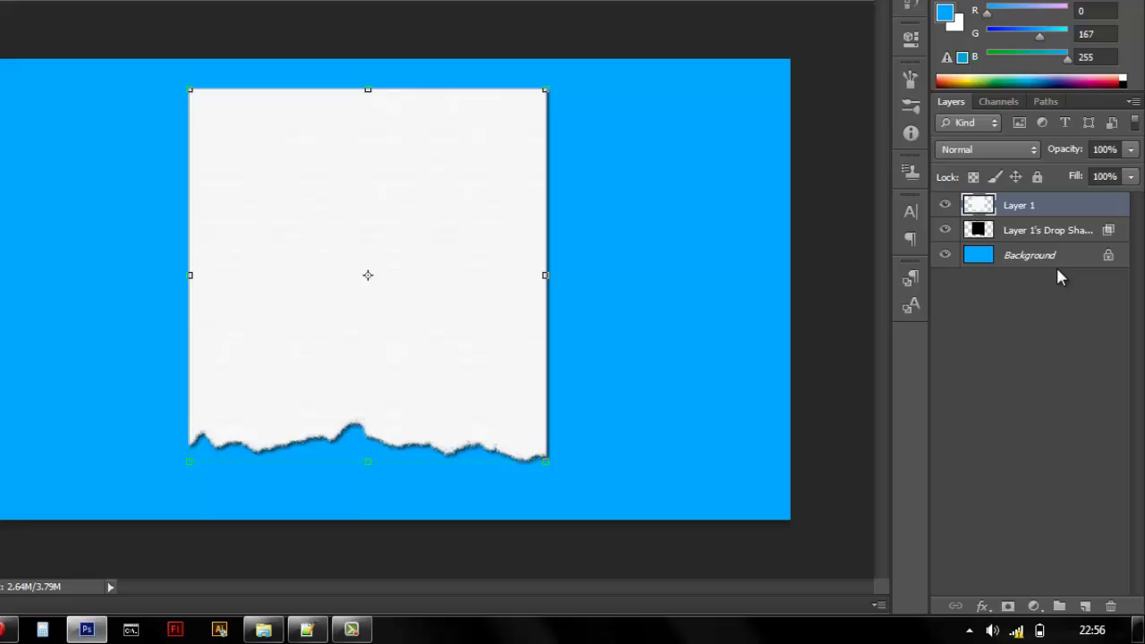
Select Layer 1 and put it into Free Transform's Warp mode
key("Return")
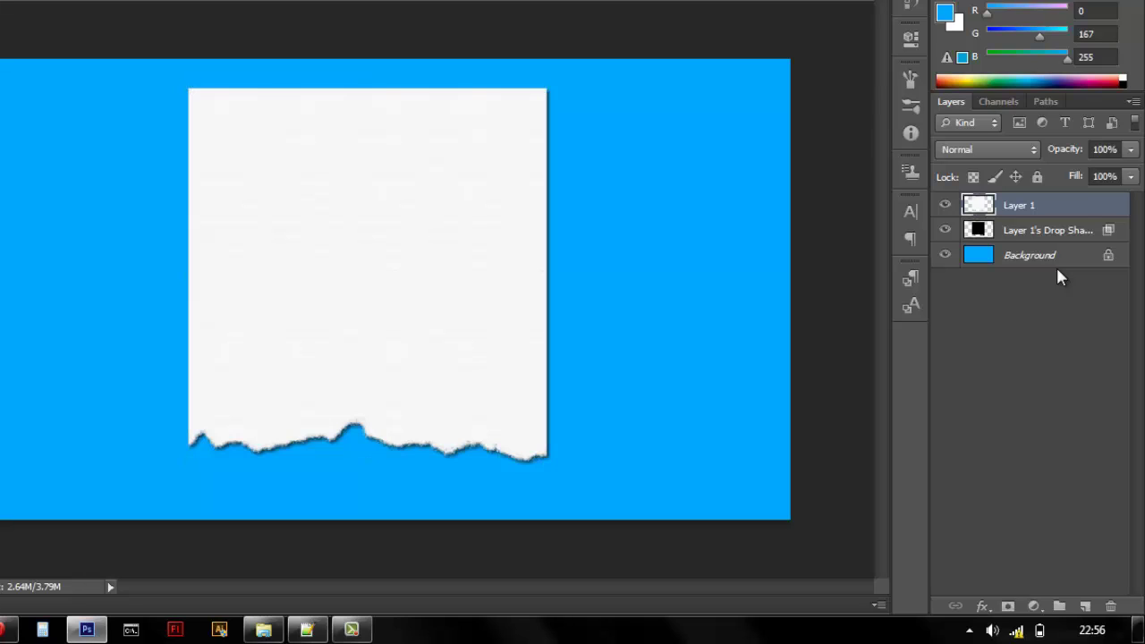
left_click(1058, 277)
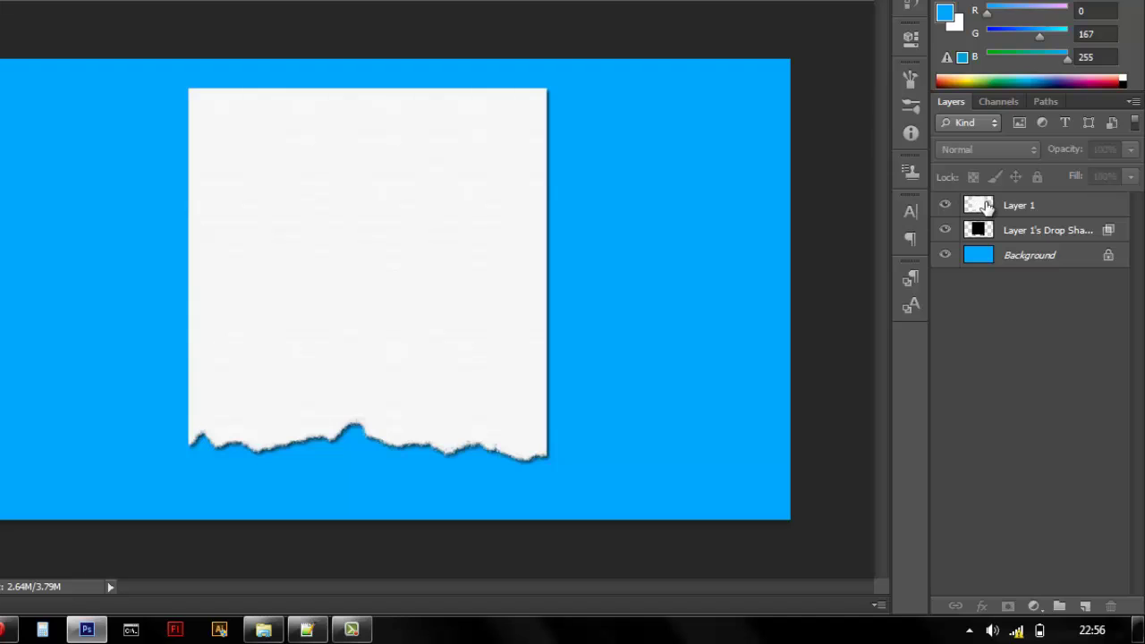
left_click(987, 206)
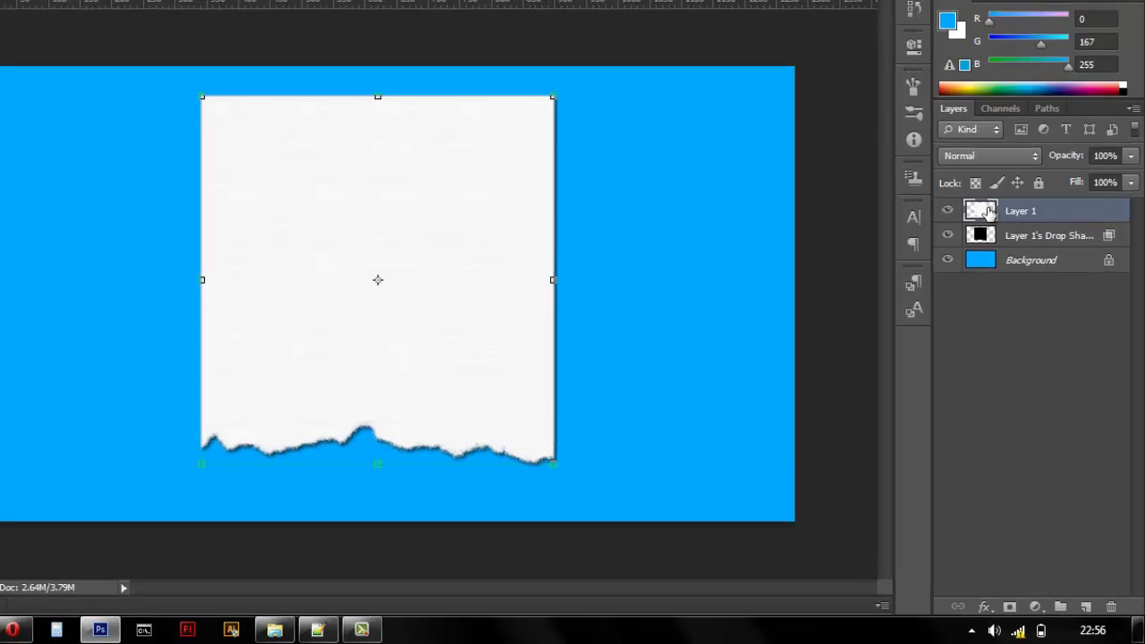
key("ctrl+t")
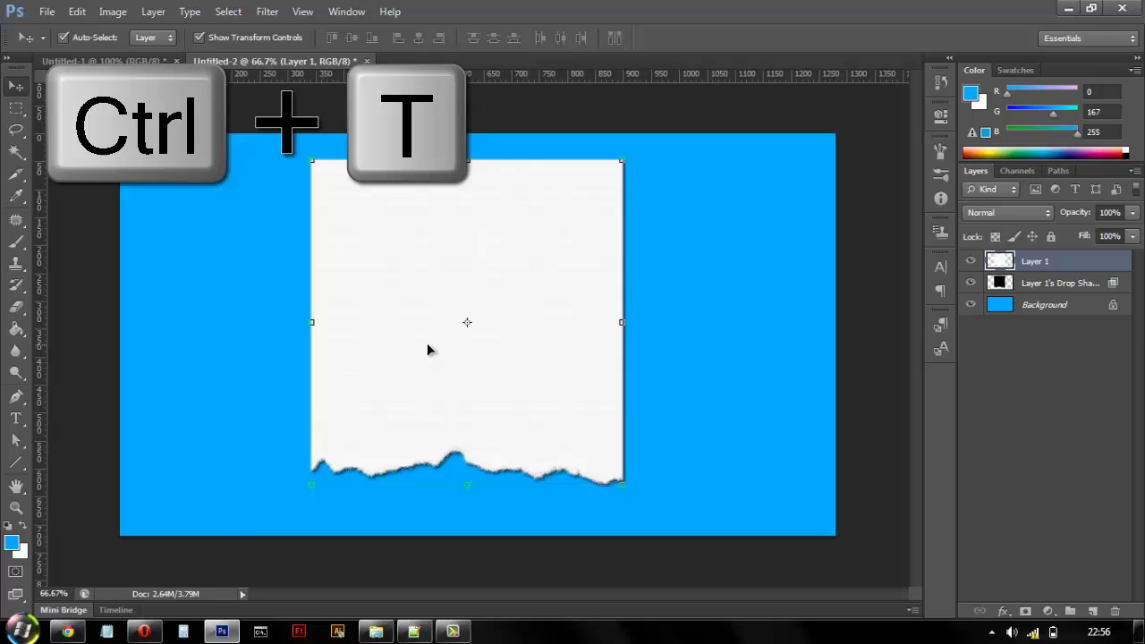
left_click(106, 13)
mouse_move(77, 11)
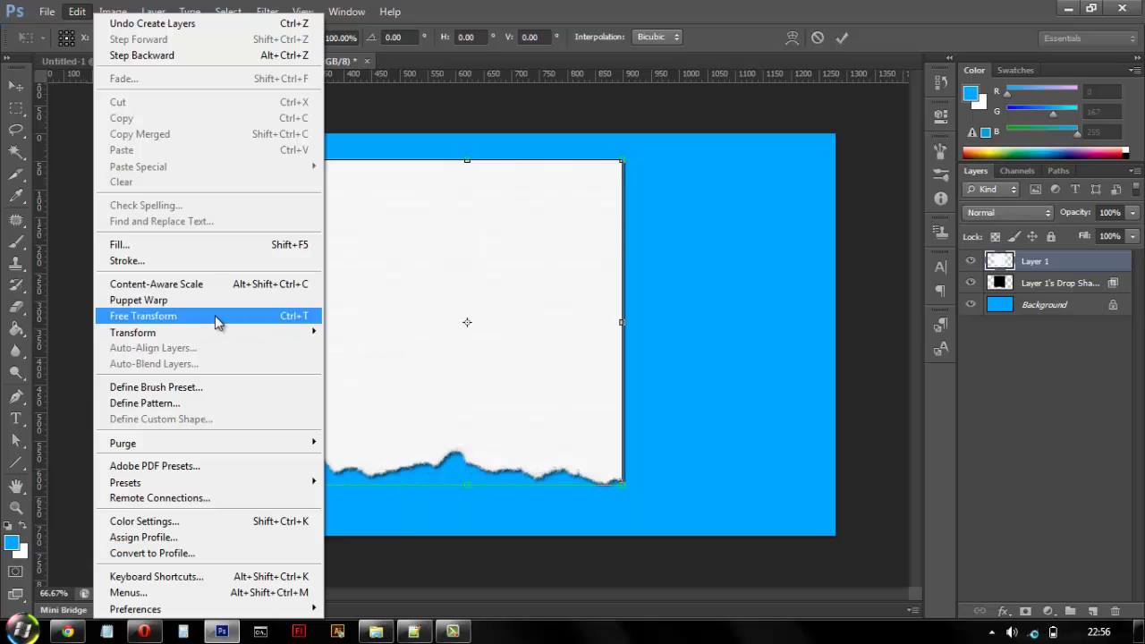
left_click(585, 8)
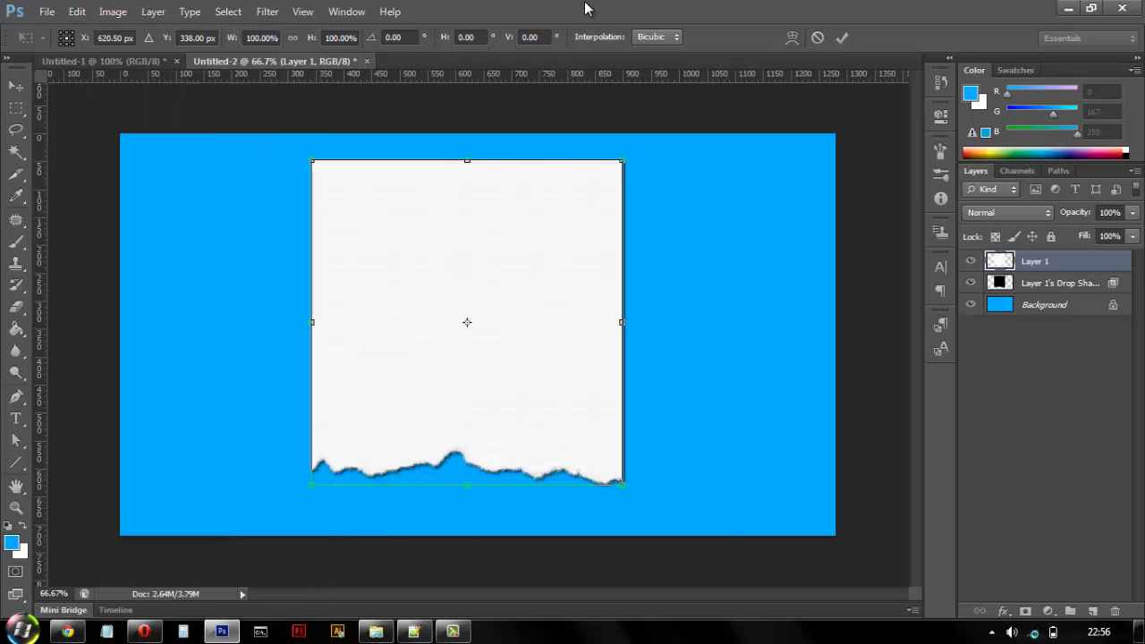
right_click(484, 320)
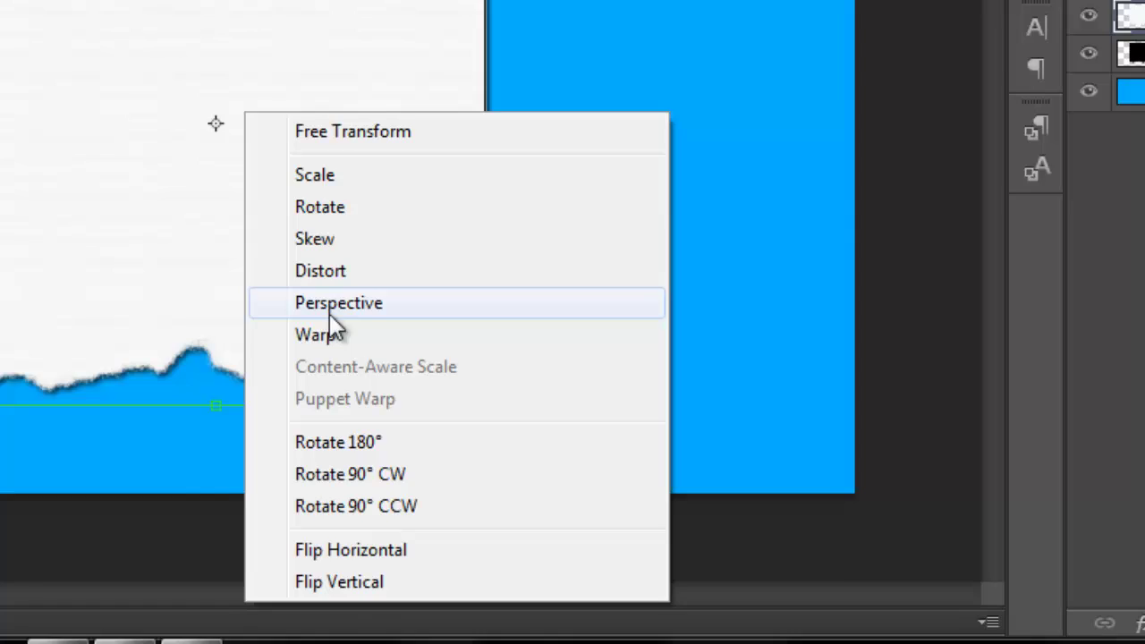
left_click(527, 445)
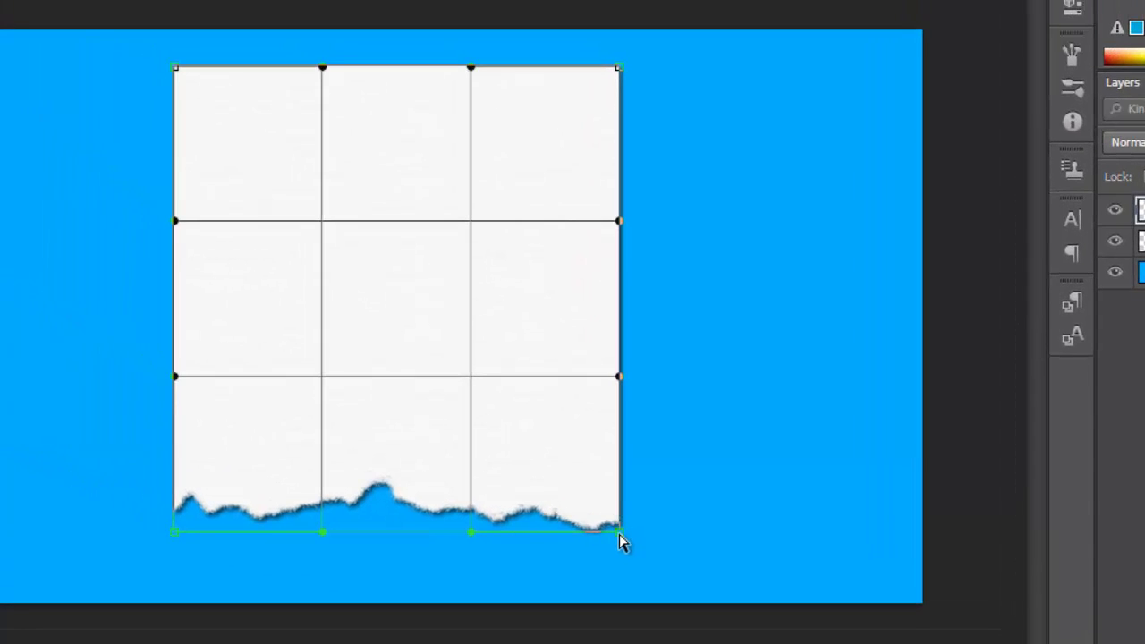
Drag the bottom-right warp handles to curl the corner upward, then commit the warp
left_click_drag(575, 503, 543, 454)
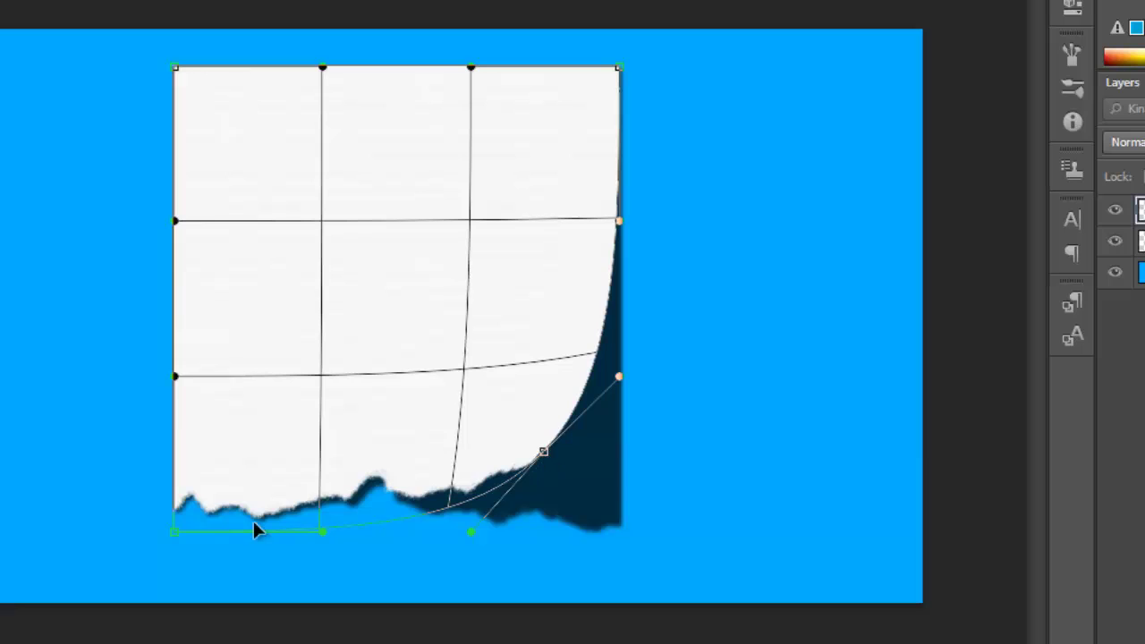
left_click_drag(170, 531, 168, 522)
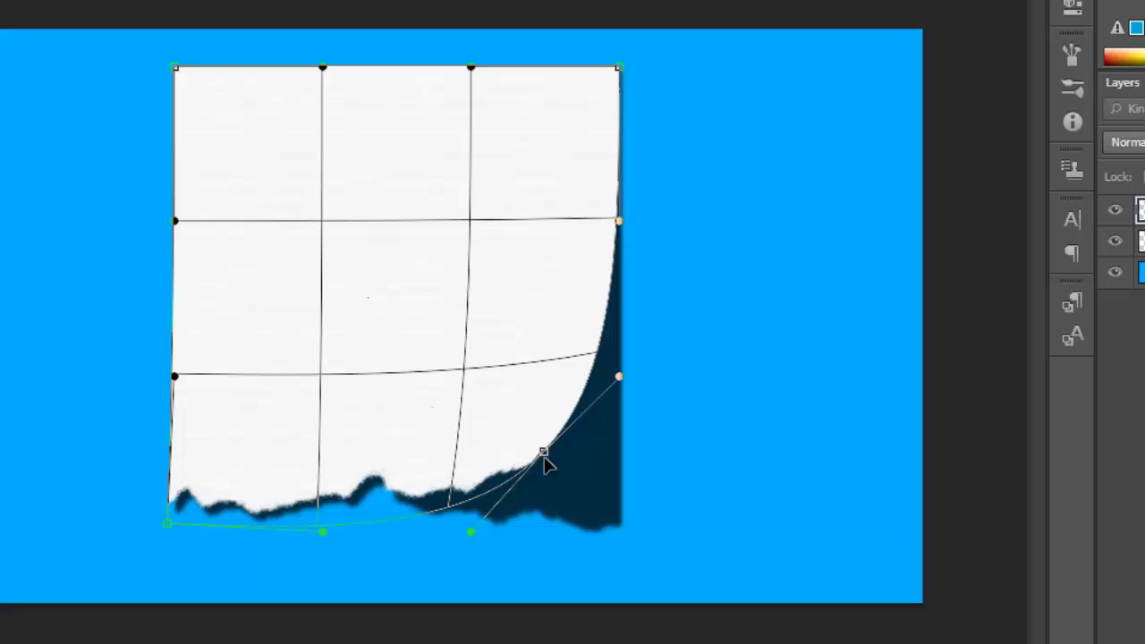
left_click_drag(550, 465, 550, 467)
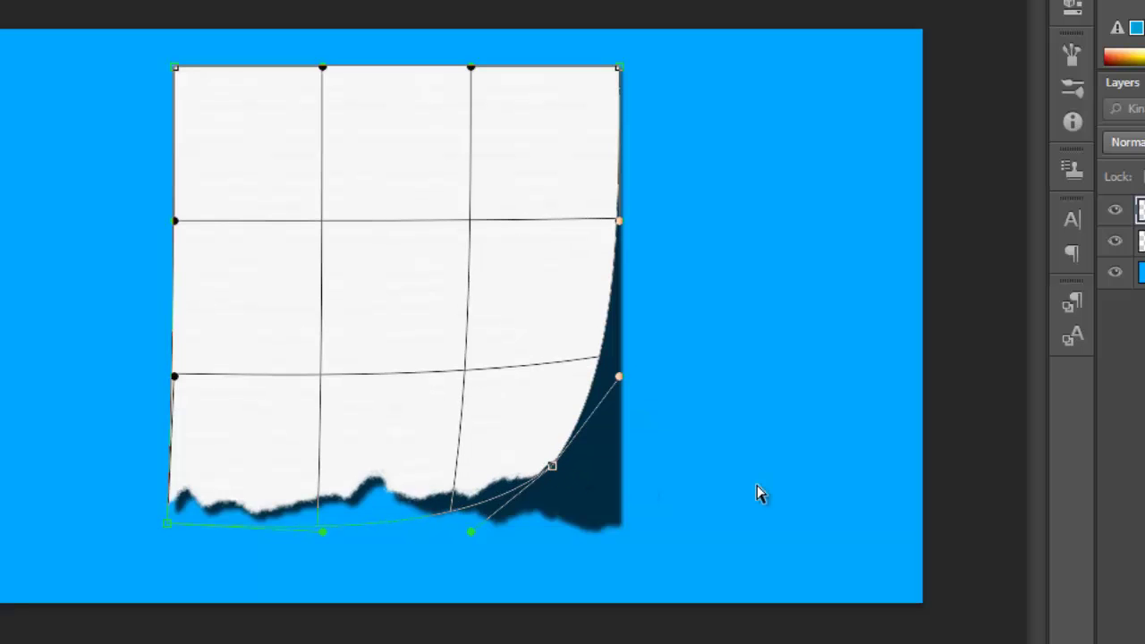
key("Return")
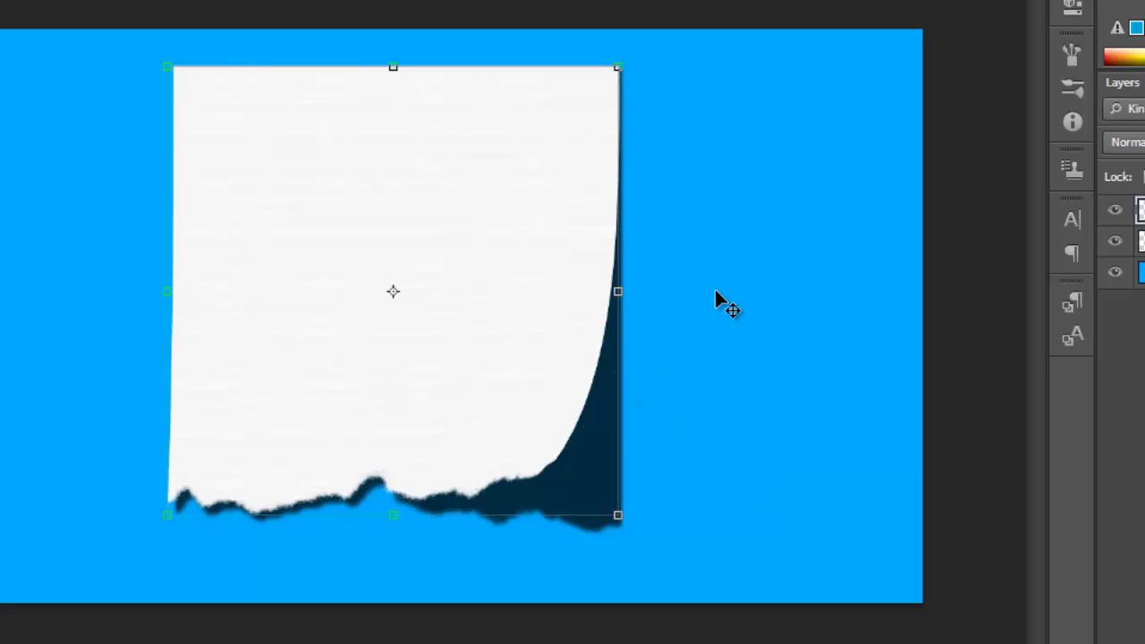
key("Return")
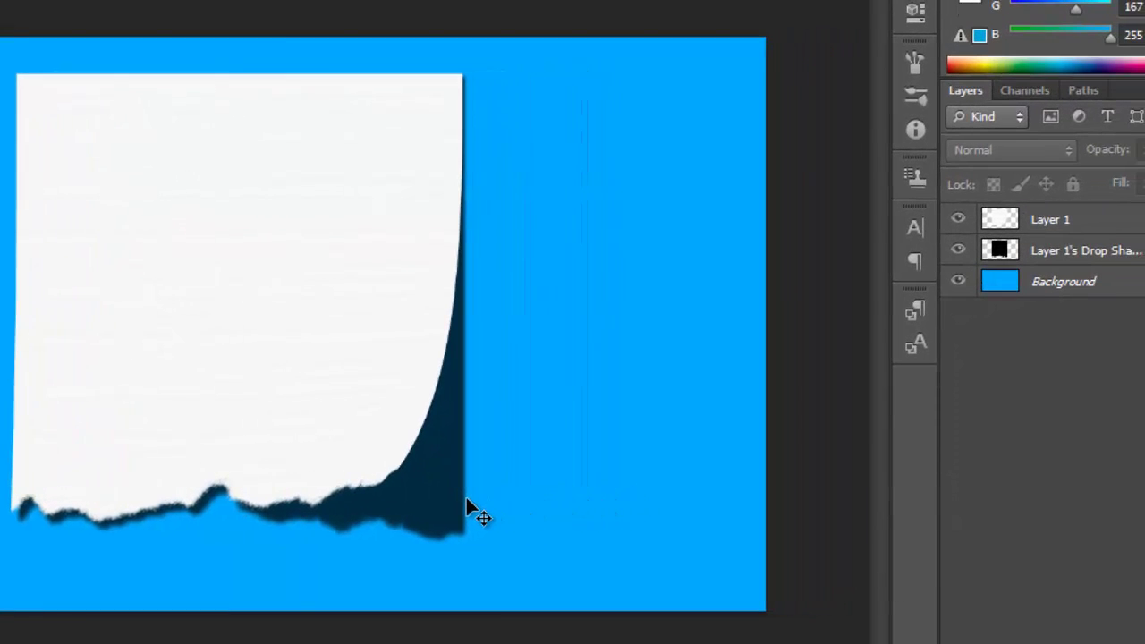
Warp the drop shadow layer's bottom corners to follow the paper's curl
left_click(1104, 254)
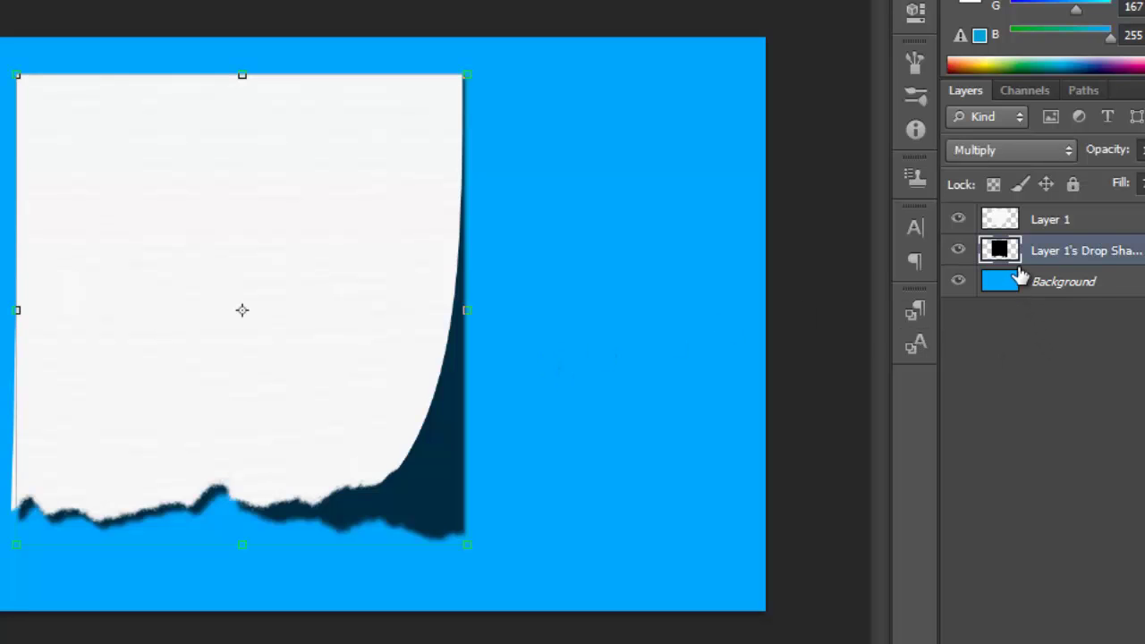
right_click(421, 480)
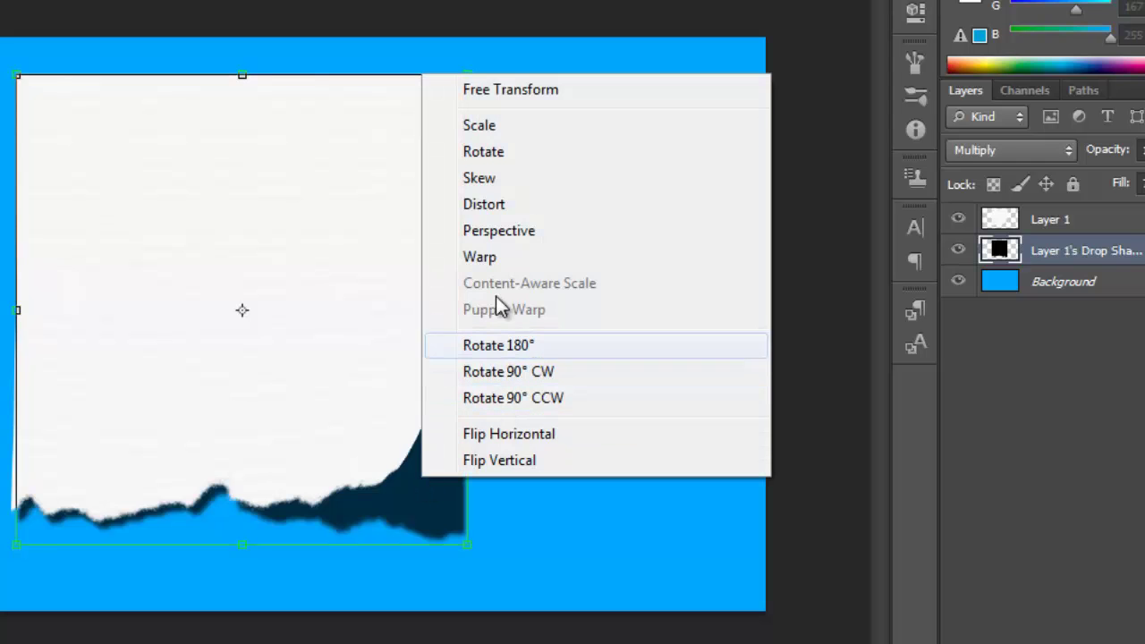
left_click(452, 257)
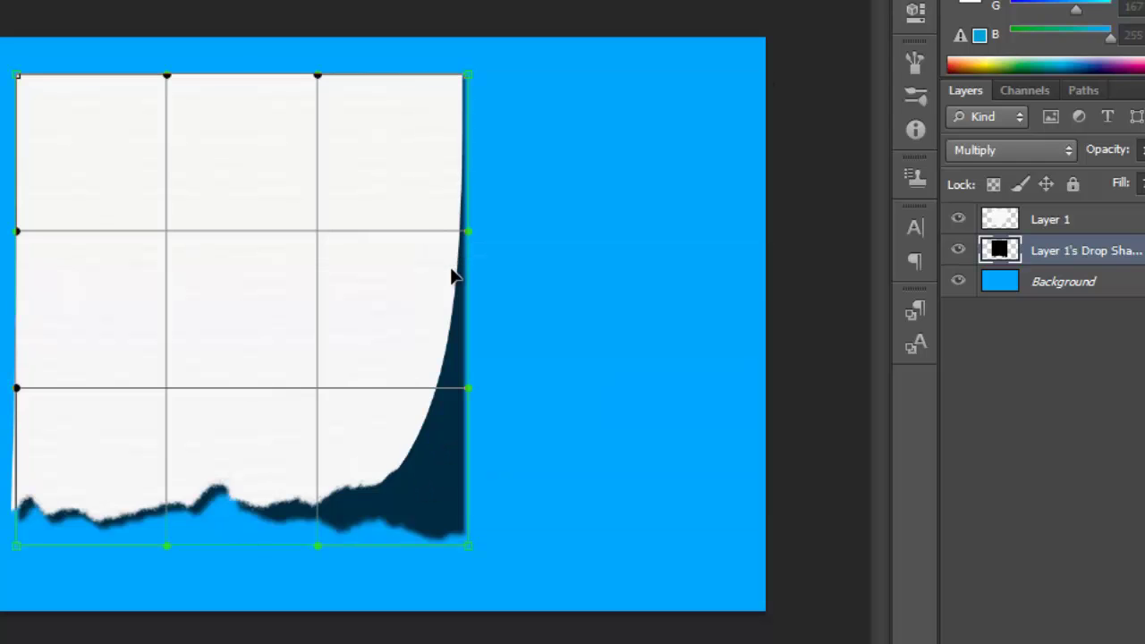
left_click_drag(465, 548, 430, 509)
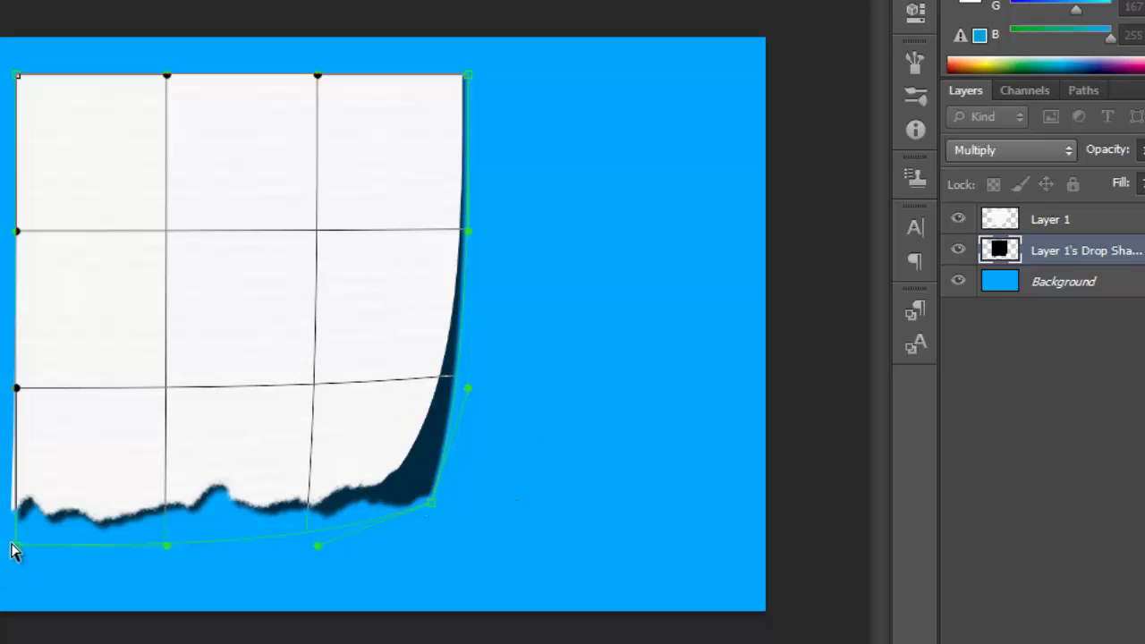
left_click_drag(14, 545, 14, 544)
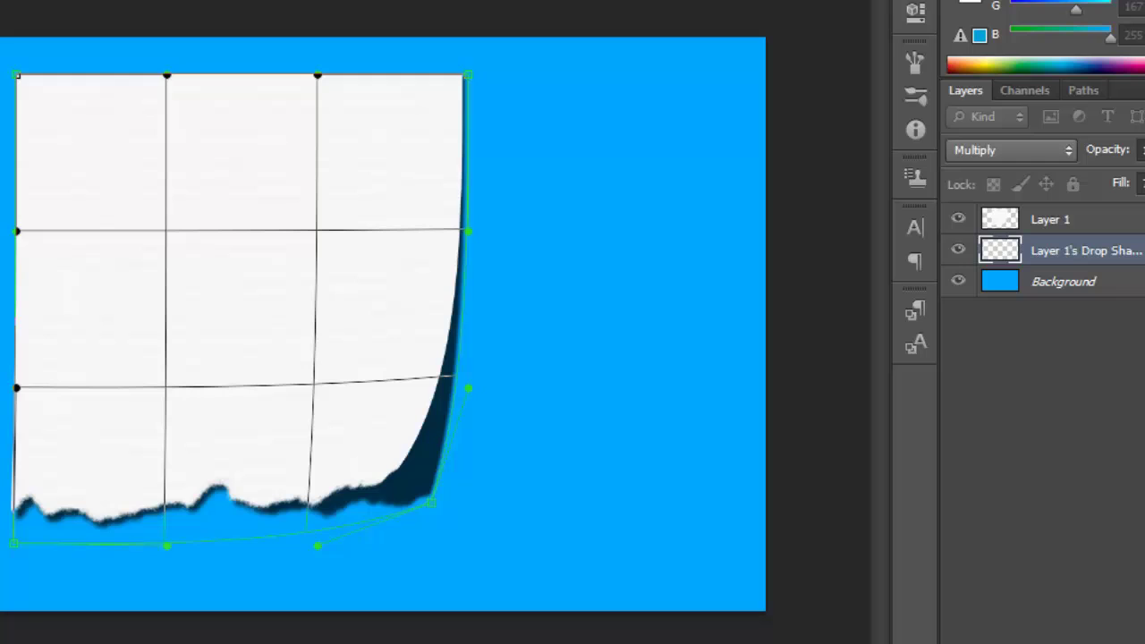
key("Return")
Reselect the drop shadow layer and adjust its opacity to 52%
left_click(1019, 376)
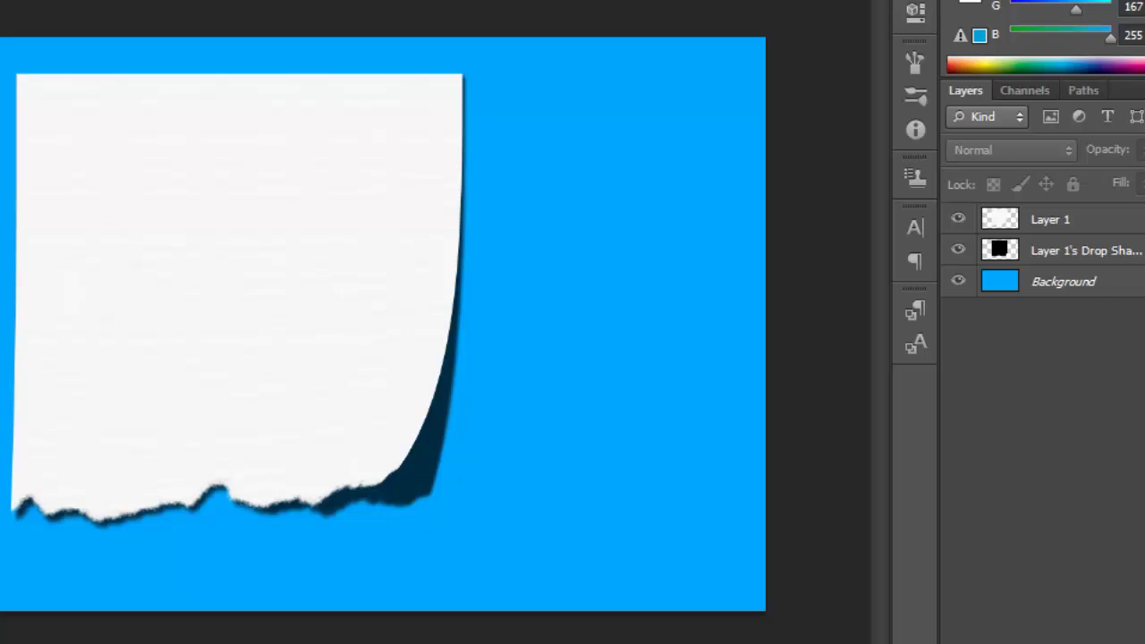
left_click(1087, 254)
key("ctrl+t")
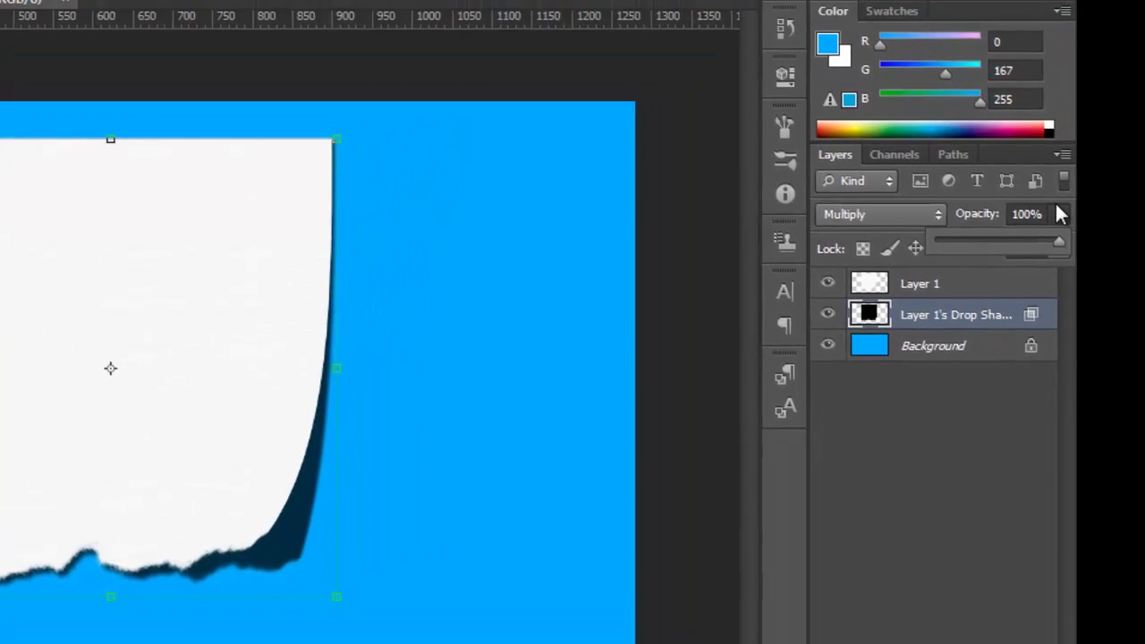
left_click(1054, 211)
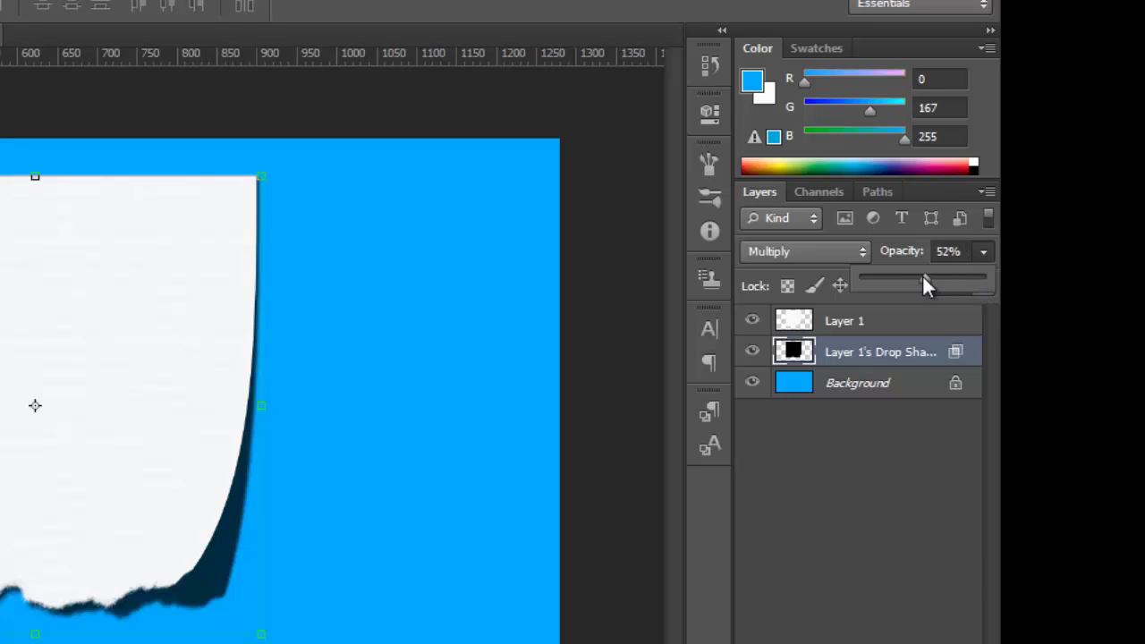
Lower the Drop Shadow layer to about 56% opacity and 75% fill
left_click_drag(922, 274, 923, 274)
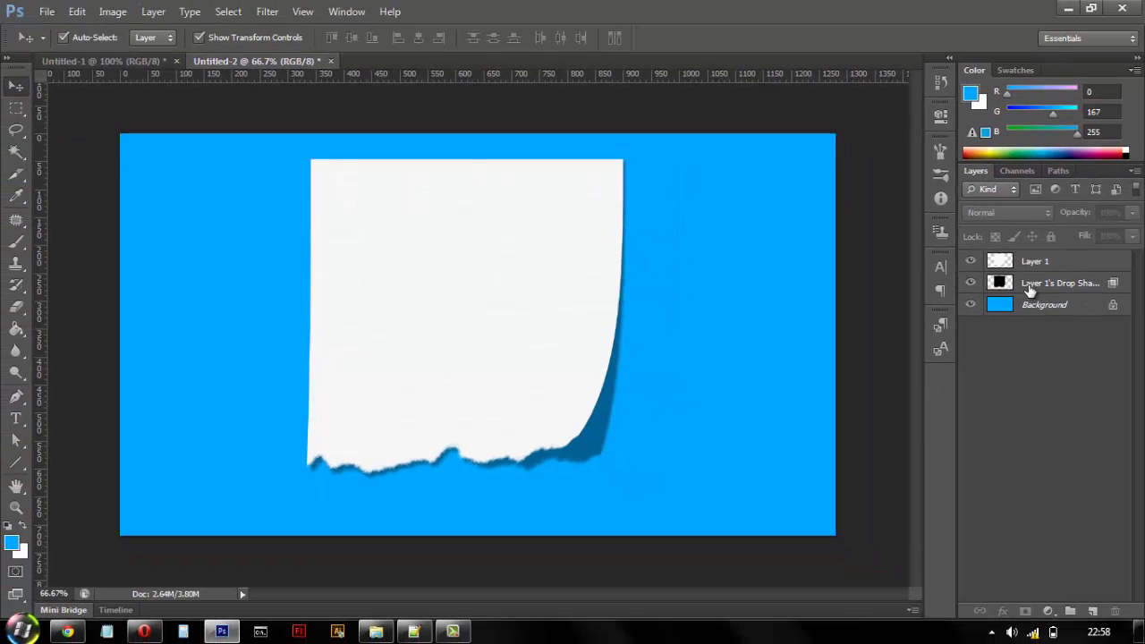
Warp the drop shadow to pull its top-right and top-left corners inward, then deselect
left_click(1029, 291)
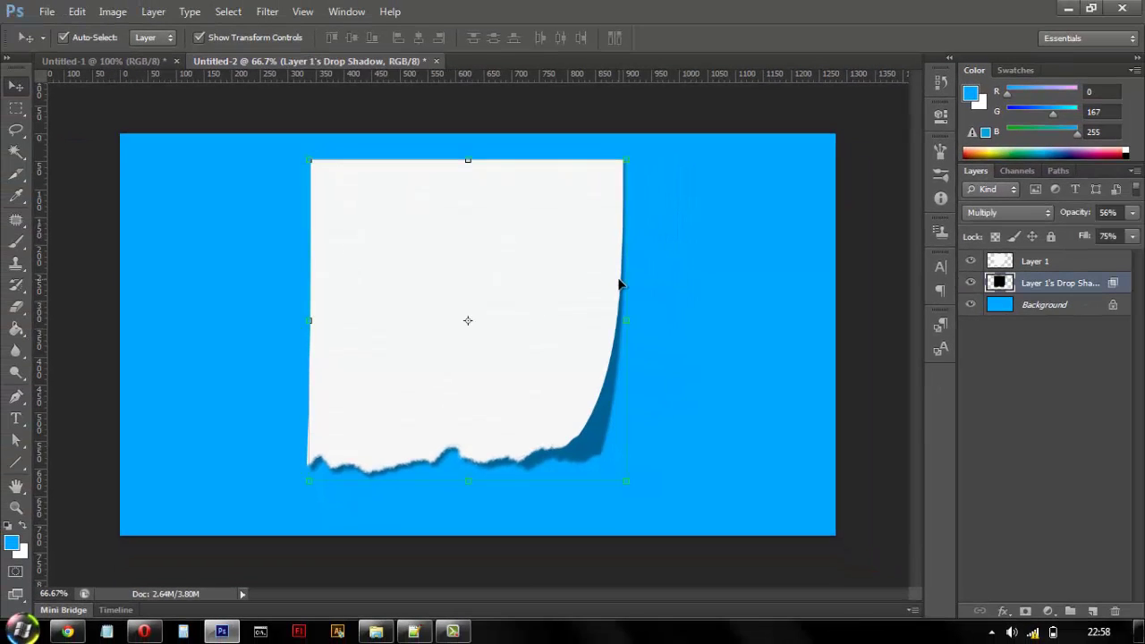
key("ctrl+t")
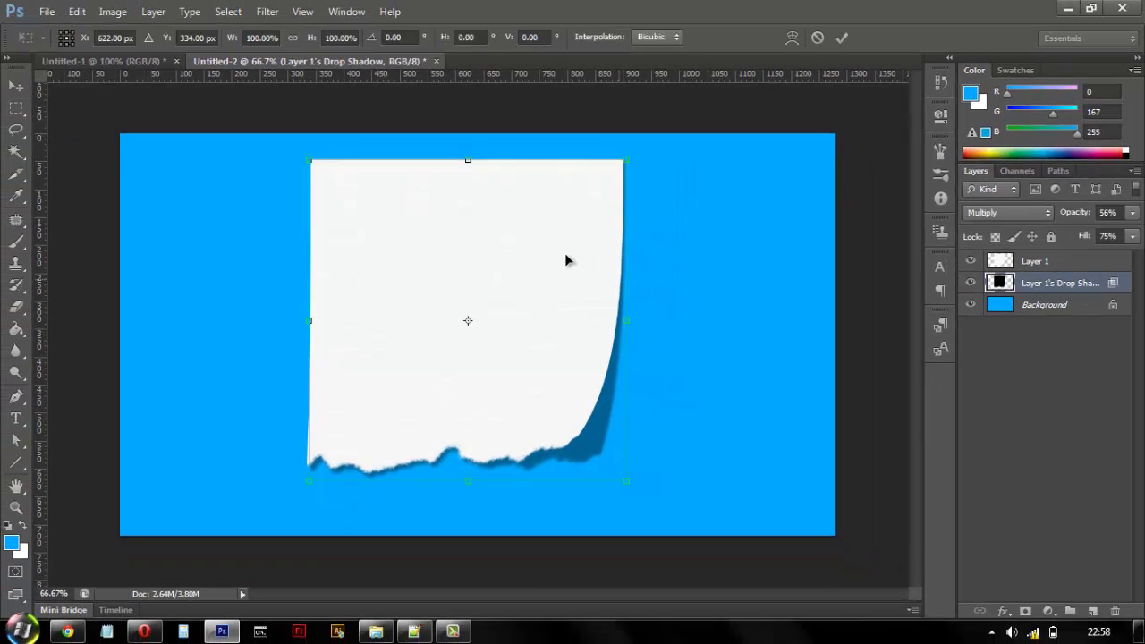
right_click(565, 257)
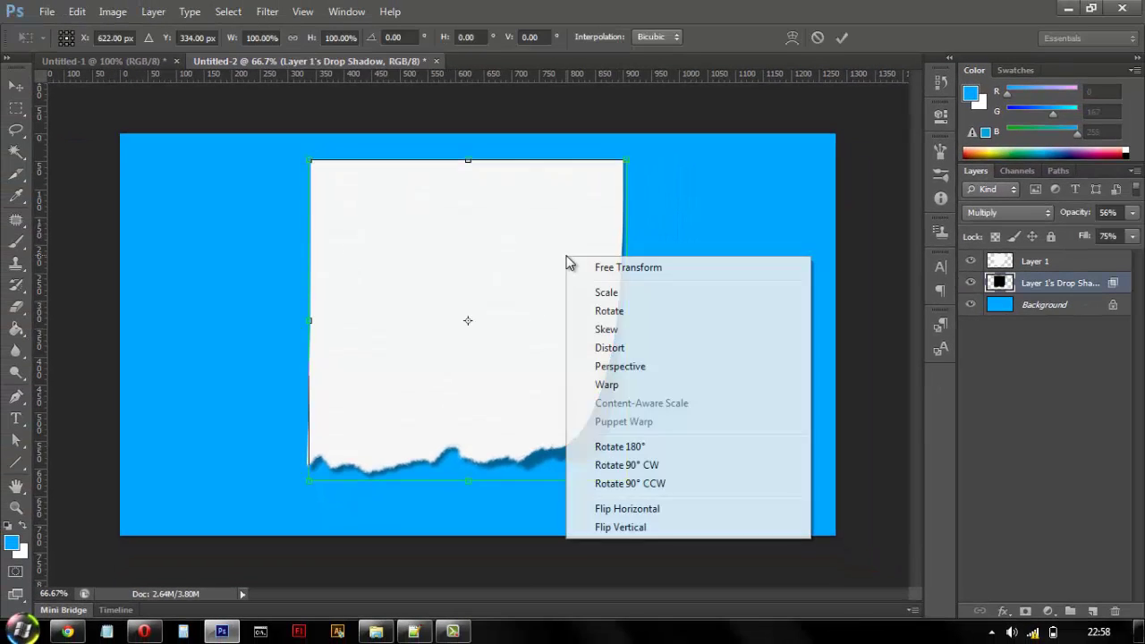
left_click(608, 391)
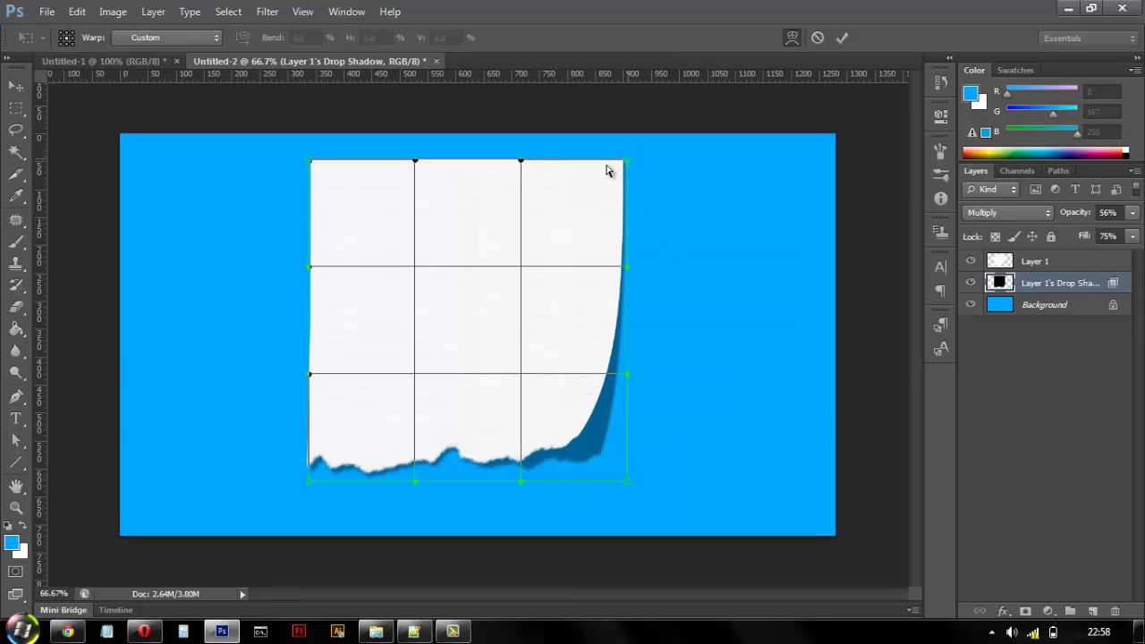
left_click_drag(626, 161, 607, 167)
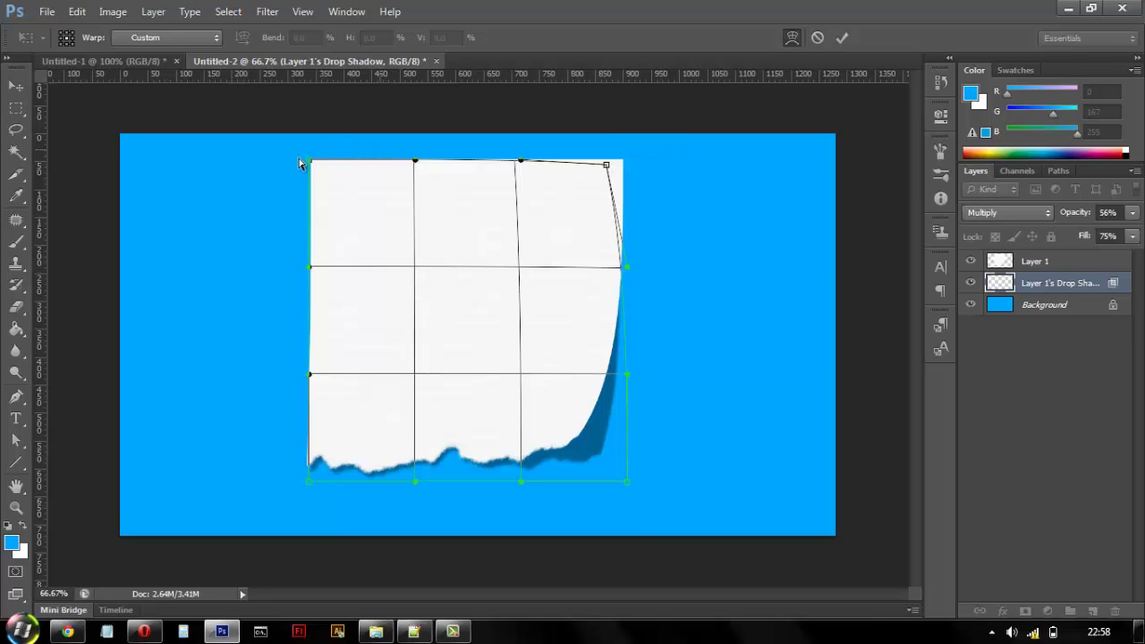
left_click_drag(312, 163, 314, 166)
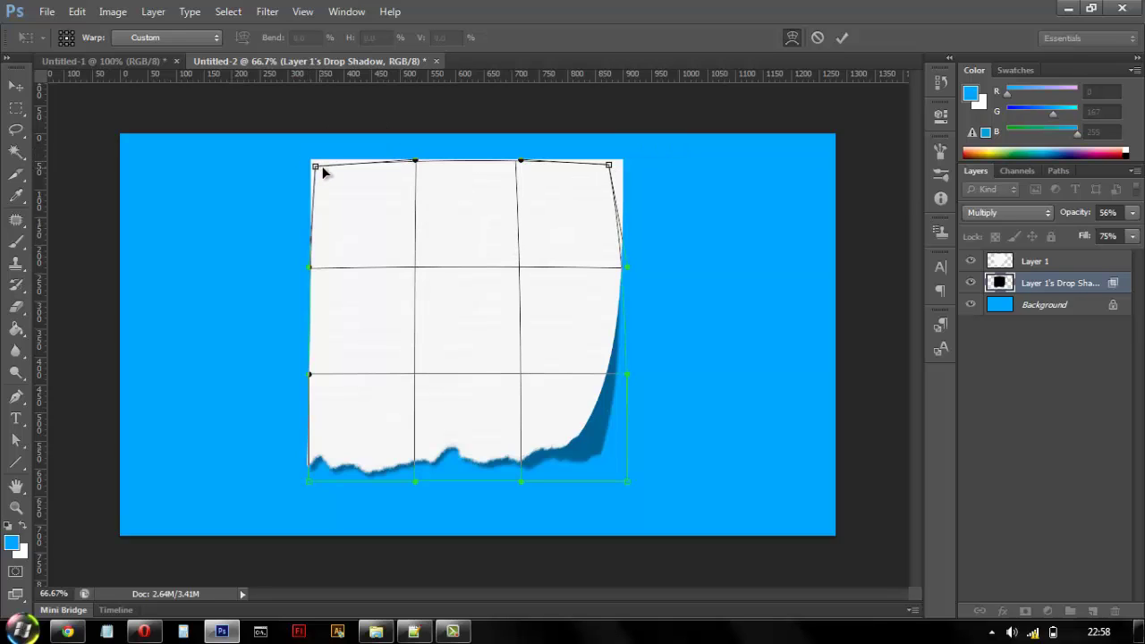
key("Return")
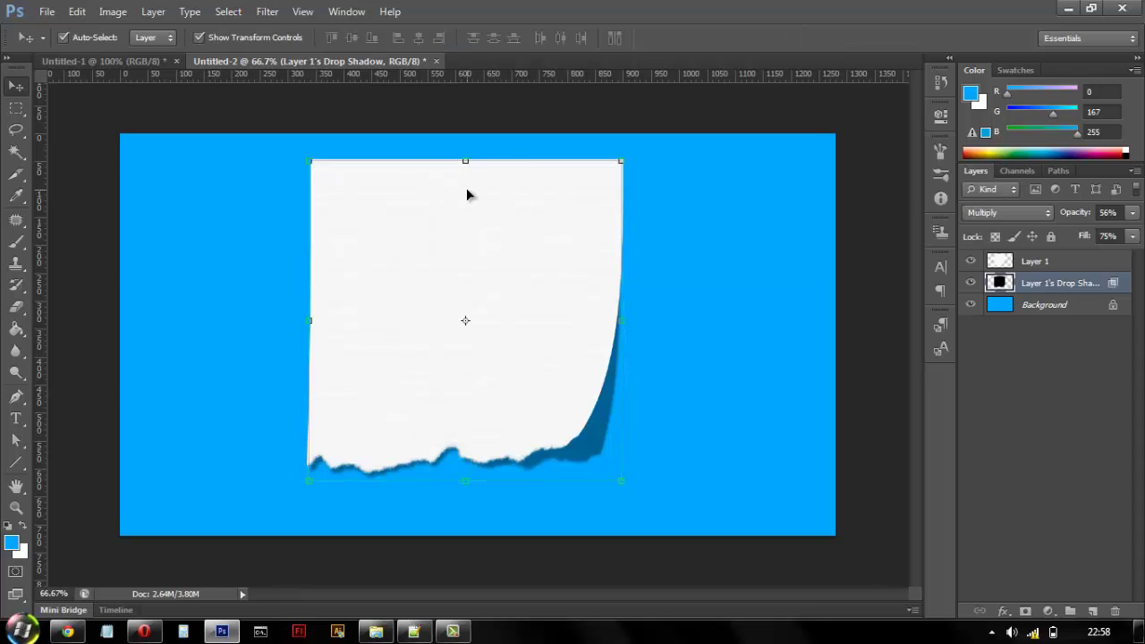
left_click(466, 188)
left_click(766, 220)
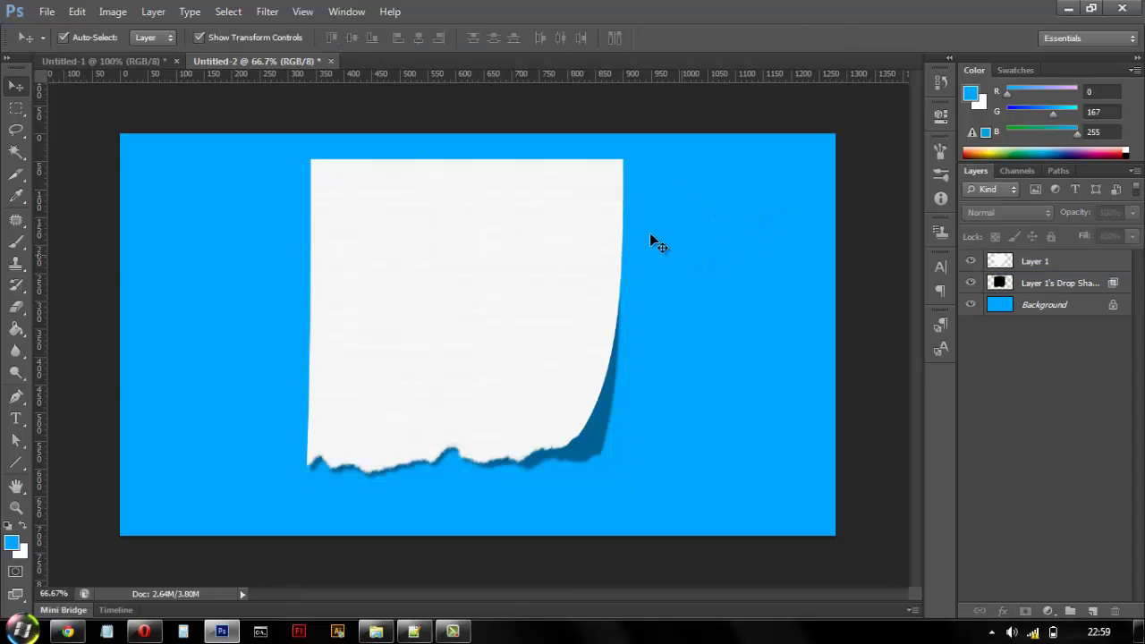